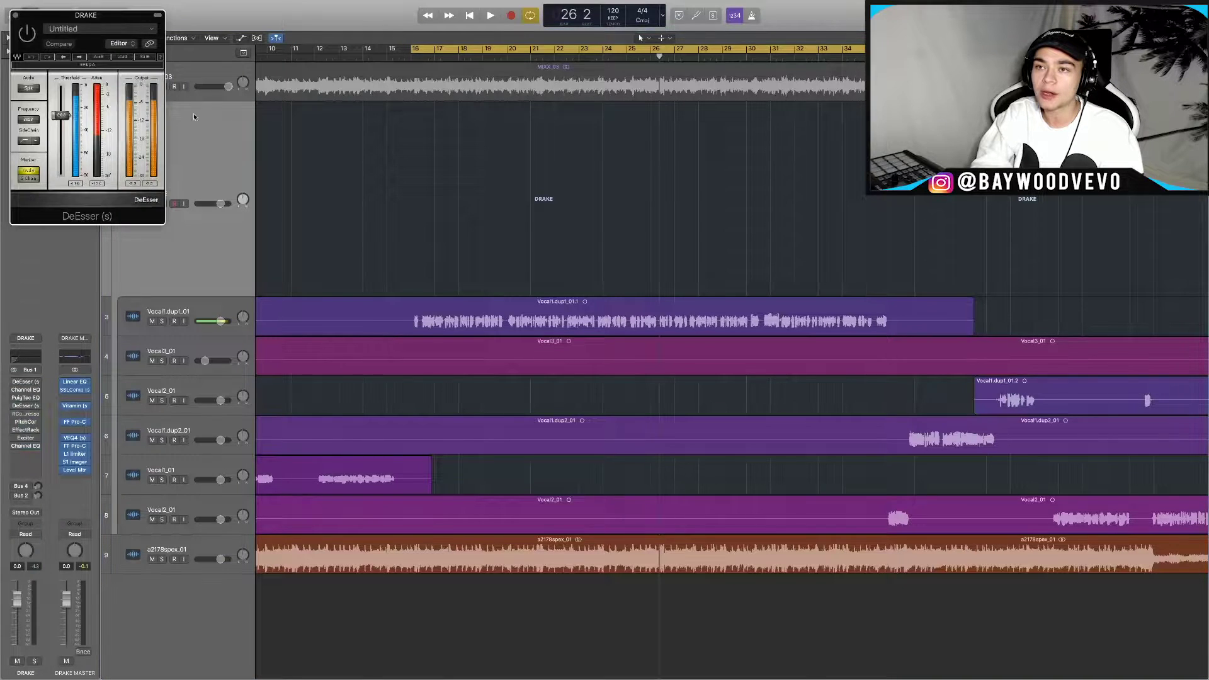
# Move the DRAKE bus DeEsser window to the centre of the screen
pyautogui.moveTo(30, 17); pyautogui.dragTo(574, 279)
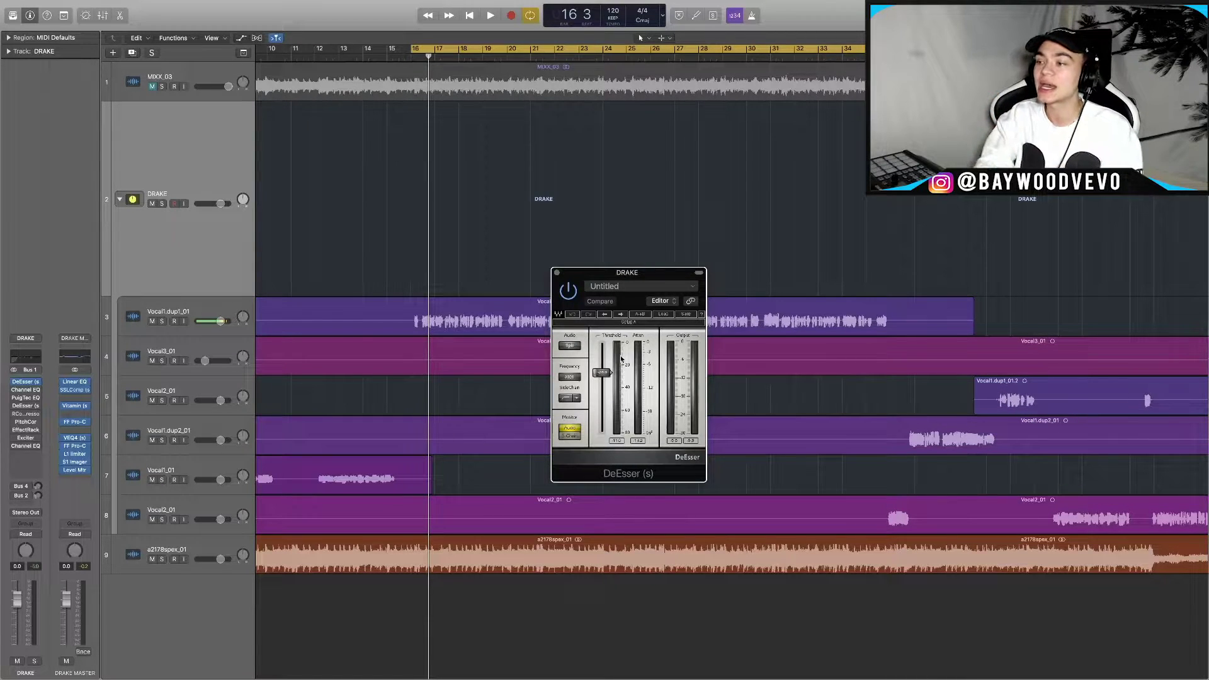
# Play the vocals to judge the DeEsser's sibilance on the DRAKE bus, then close it
pyautogui.moveTo(630, 272); pyautogui.dragTo(622, 257)
pyautogui.press('space')
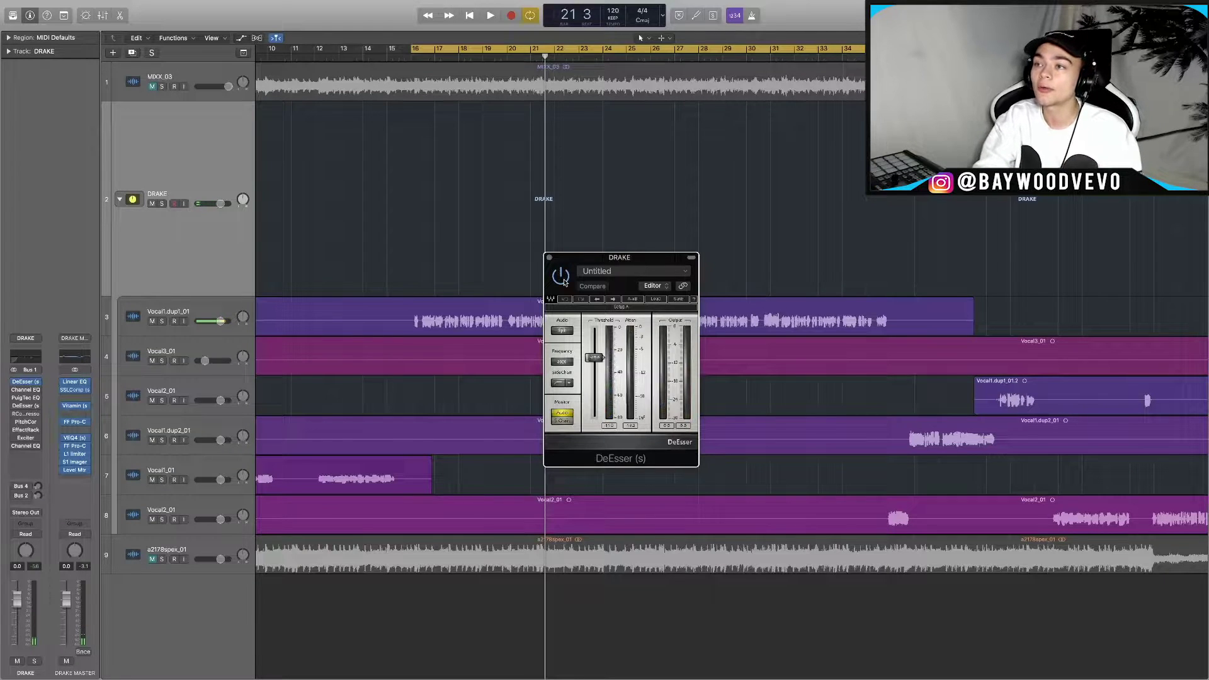
pyautogui.moveTo(587, 258); pyautogui.dragTo(567, 259)
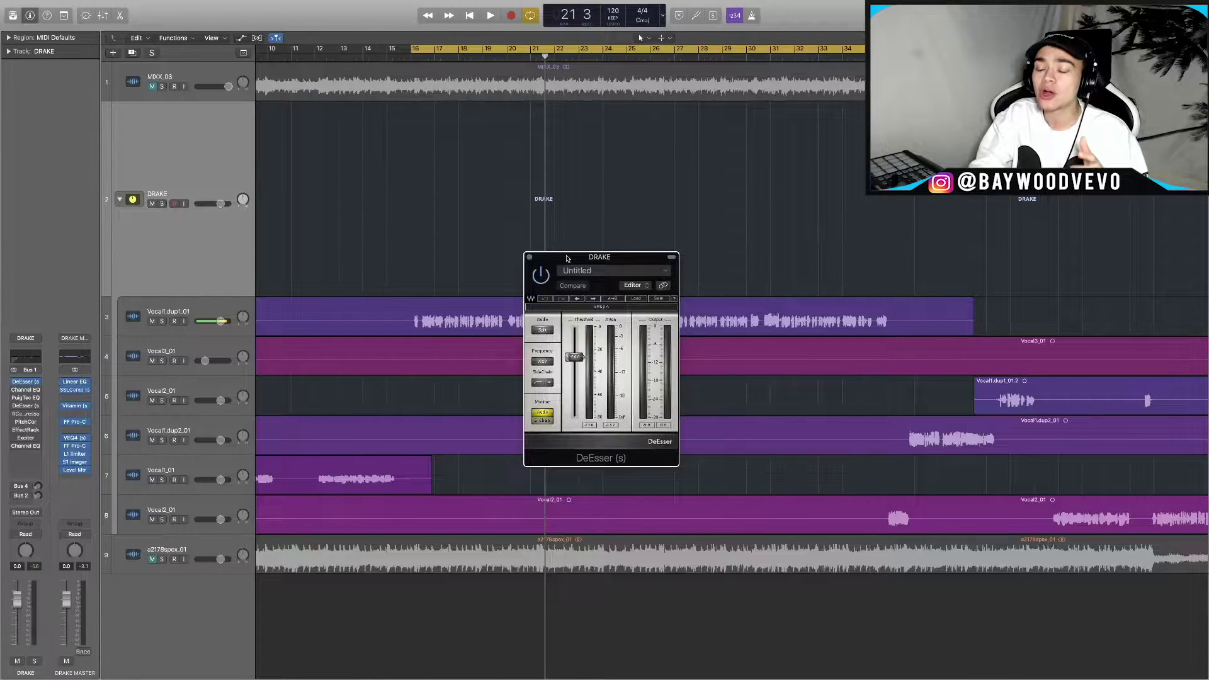
pyautogui.moveTo(567, 258); pyautogui.dragTo(560, 243)
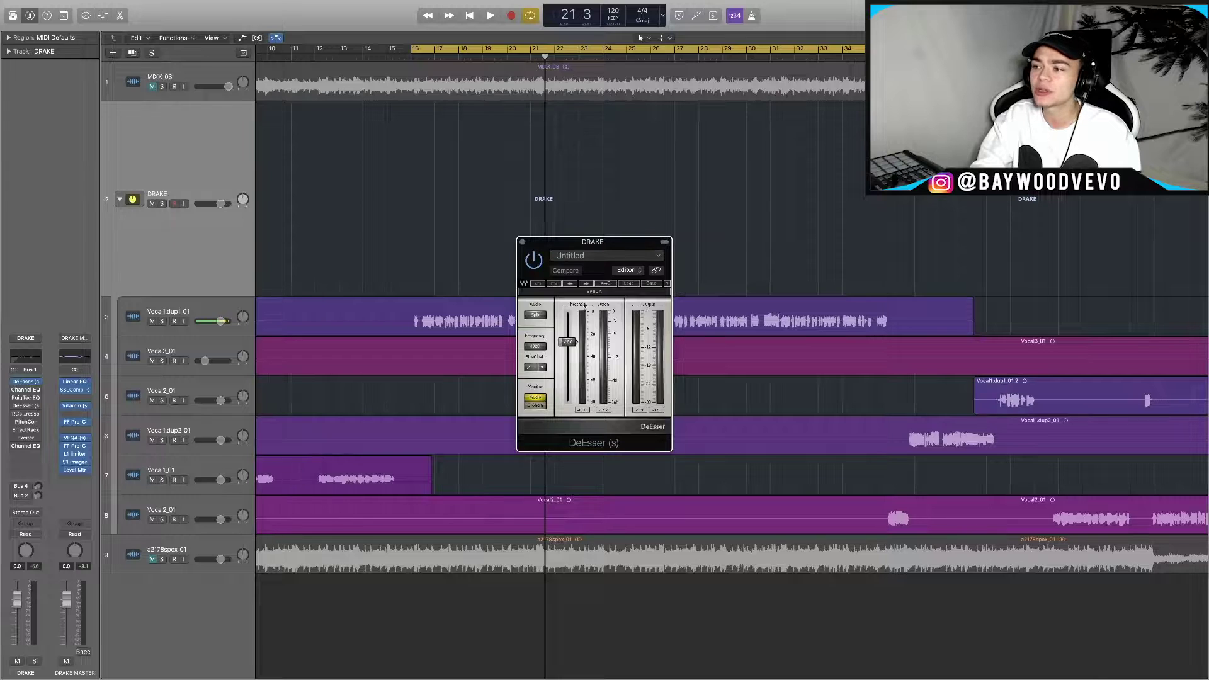
pyautogui.moveTo(585, 305); pyautogui.dragTo(661, 305)
pyautogui.press('space')
pyautogui.press('space')
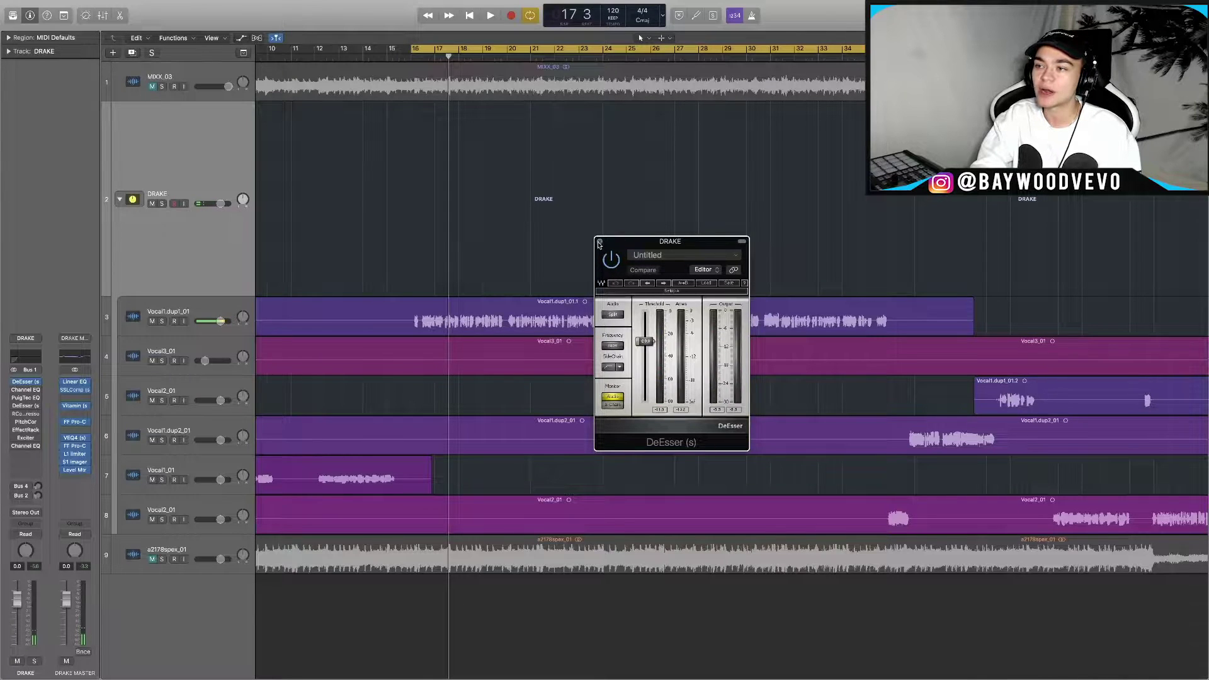
pyautogui.click(599, 242)
pyautogui.press('super+u')
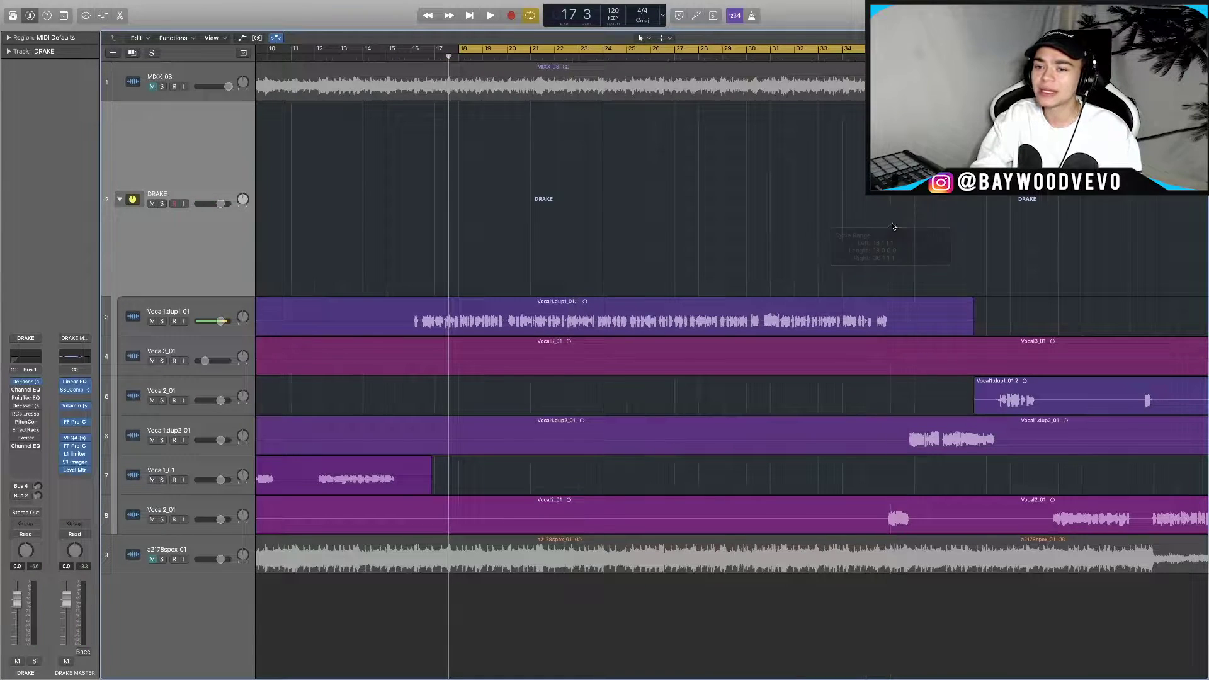
# Reopen the DeEsser, lower its threshold during playback, then stop and hide the window
pyautogui.press('v')
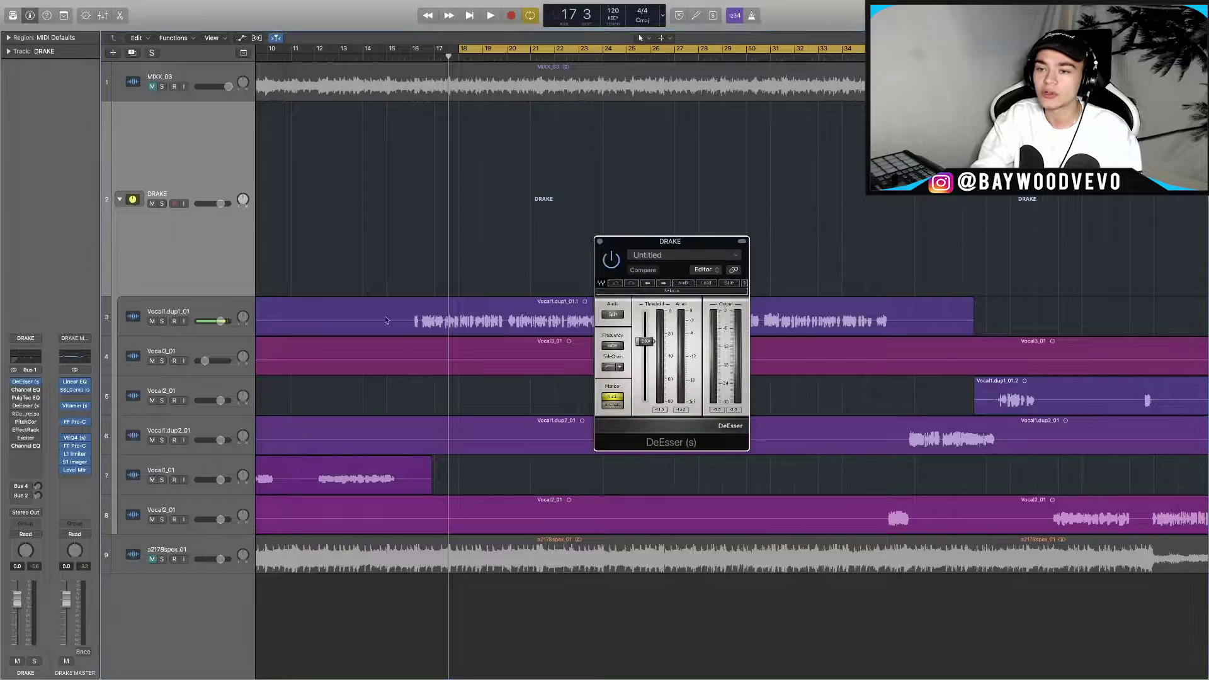
pyautogui.press('space')
pyautogui.moveTo(652, 365); pyautogui.dragTo(649, 329)
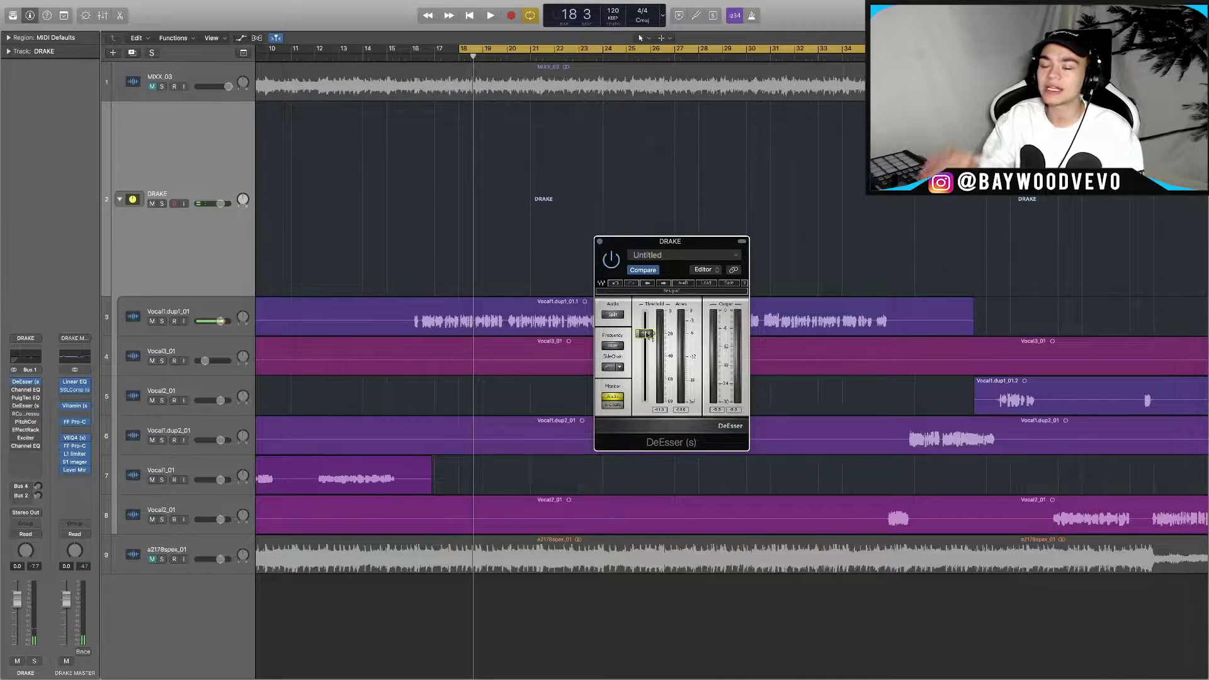
pyautogui.press('space')
pyautogui.moveTo(647, 334); pyautogui.dragTo(648, 338)
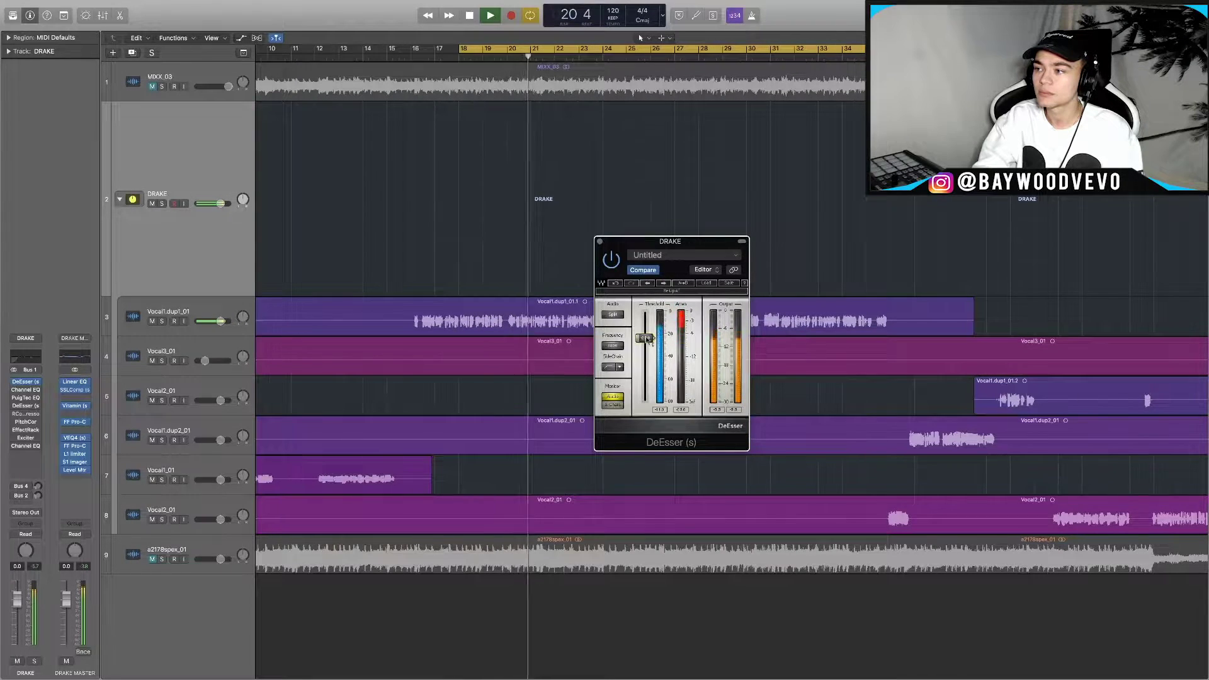
pyautogui.press('space')
pyautogui.press('super+w')
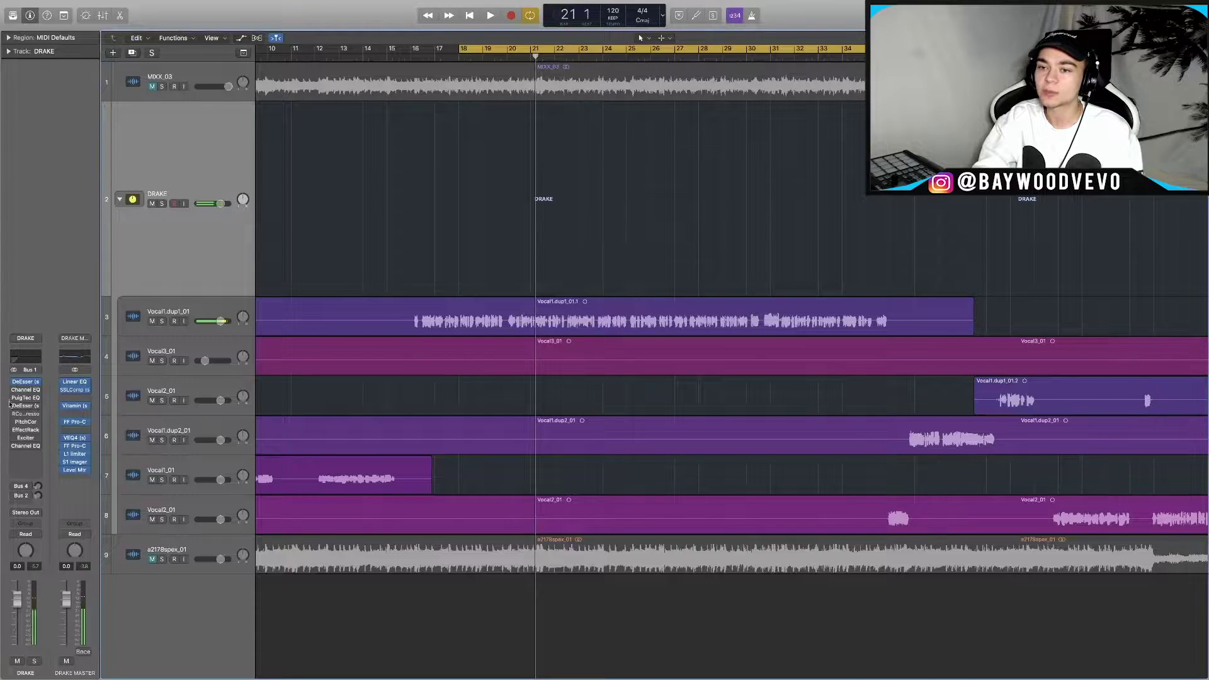
# Open the DRAKE bus Channel EQ and start playback to view the spectrum
pyautogui.click(25, 390)
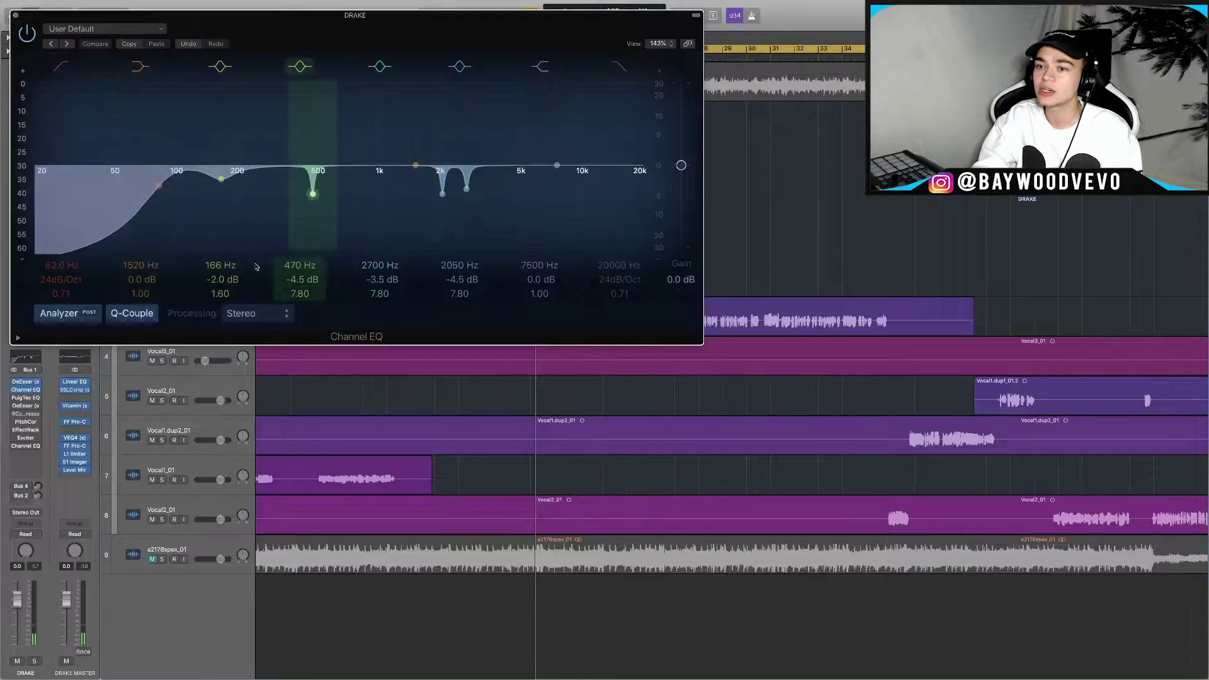
pyautogui.moveTo(357, 27); pyautogui.dragTo(666, 229)
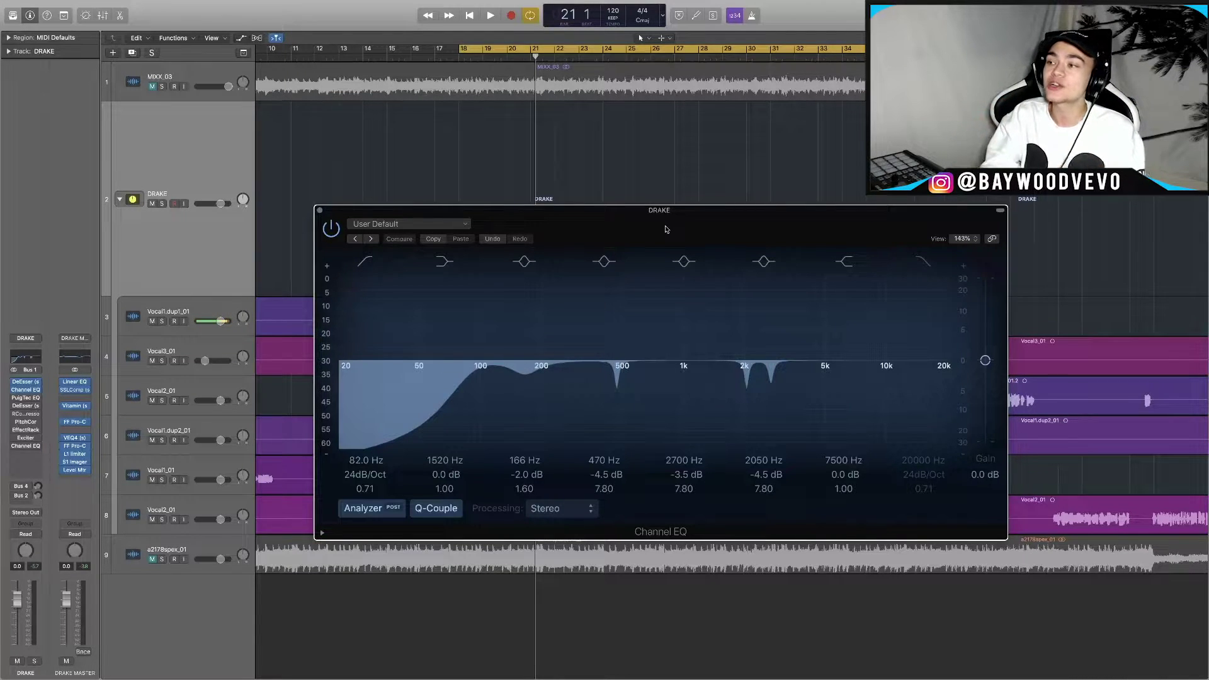
pyautogui.moveTo(666, 229); pyautogui.dragTo(634, 187)
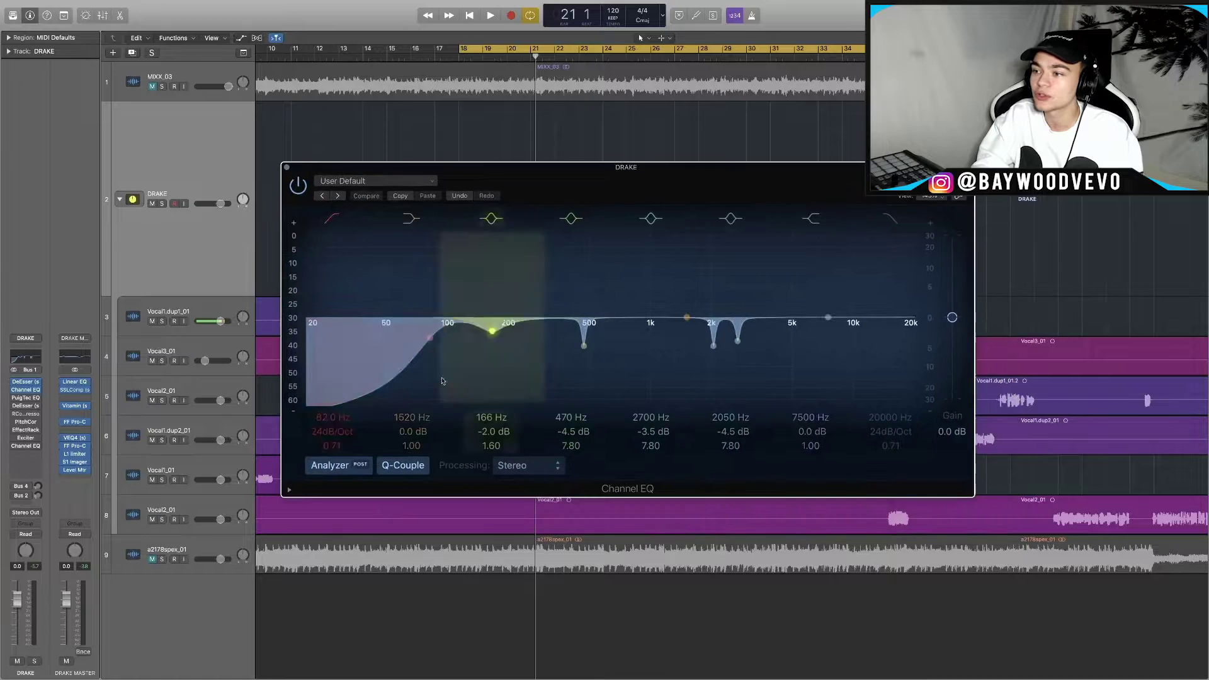
pyautogui.press('space')
# Move the 166 Hz band to 164 Hz at -2.0 dB and the 470 Hz band to 490 Hz at -3.0 dB
pyautogui.moveTo(518, 351); pyautogui.dragTo(492, 362)
pyautogui.moveTo(585, 365); pyautogui.dragTo(587, 337)
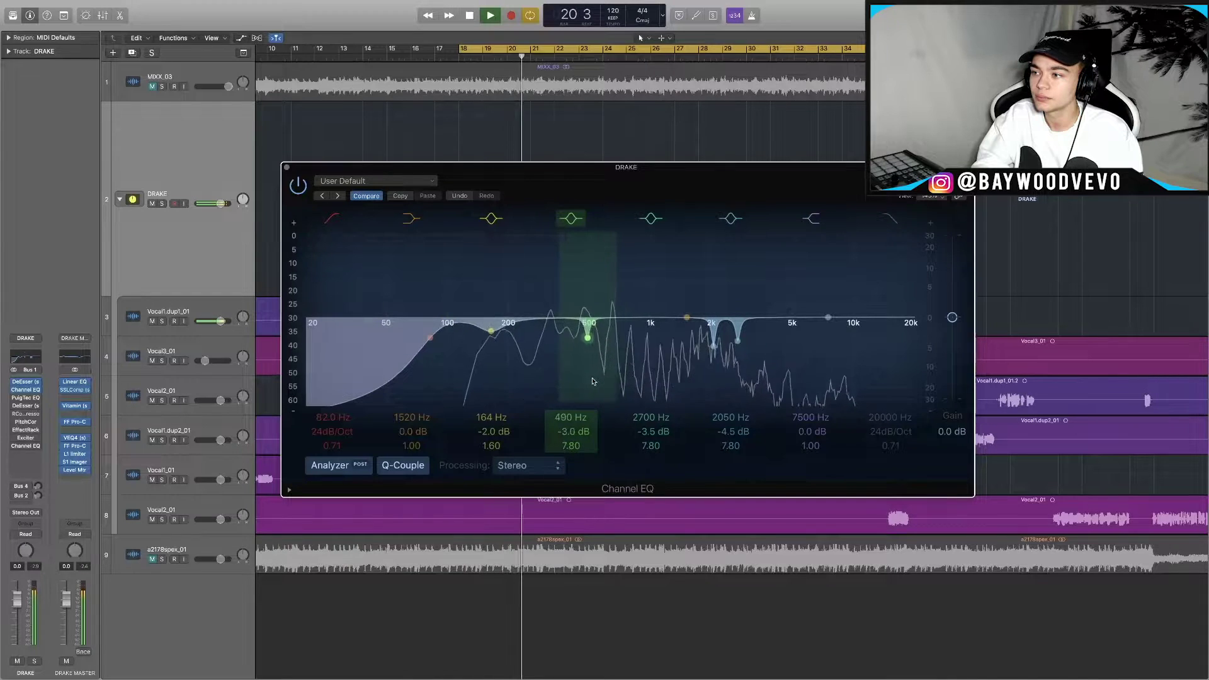
pyautogui.press('space')
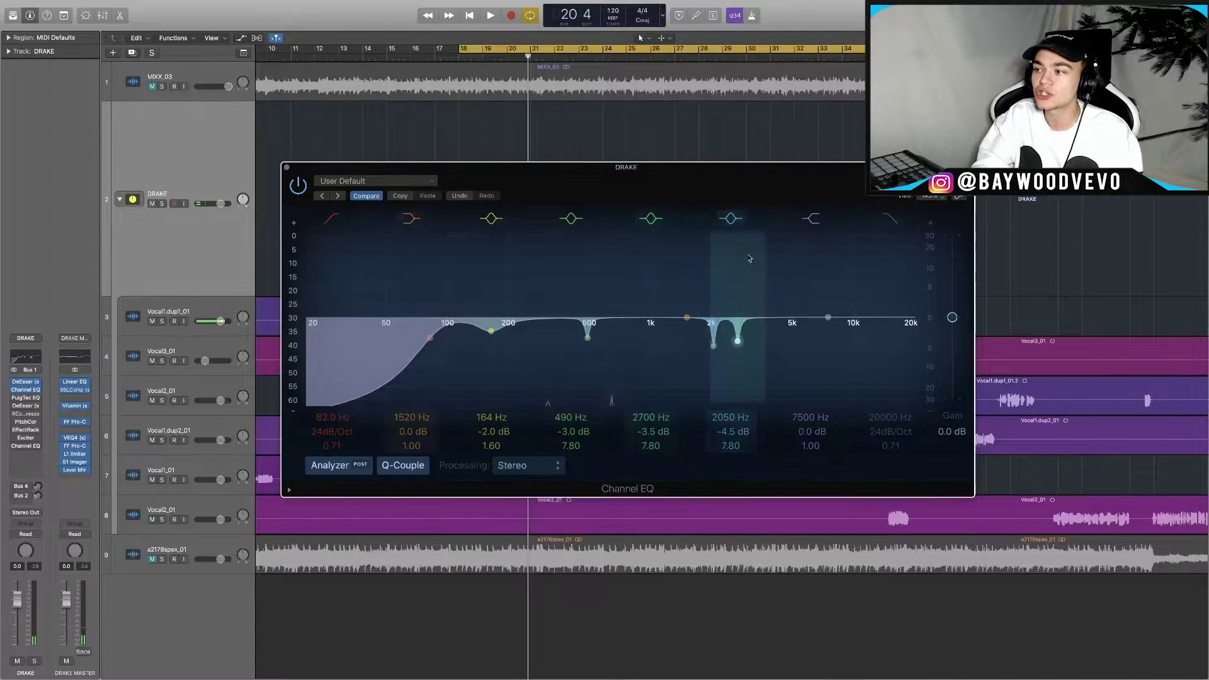
pyautogui.moveTo(476, 167); pyautogui.dragTo(600, 196)
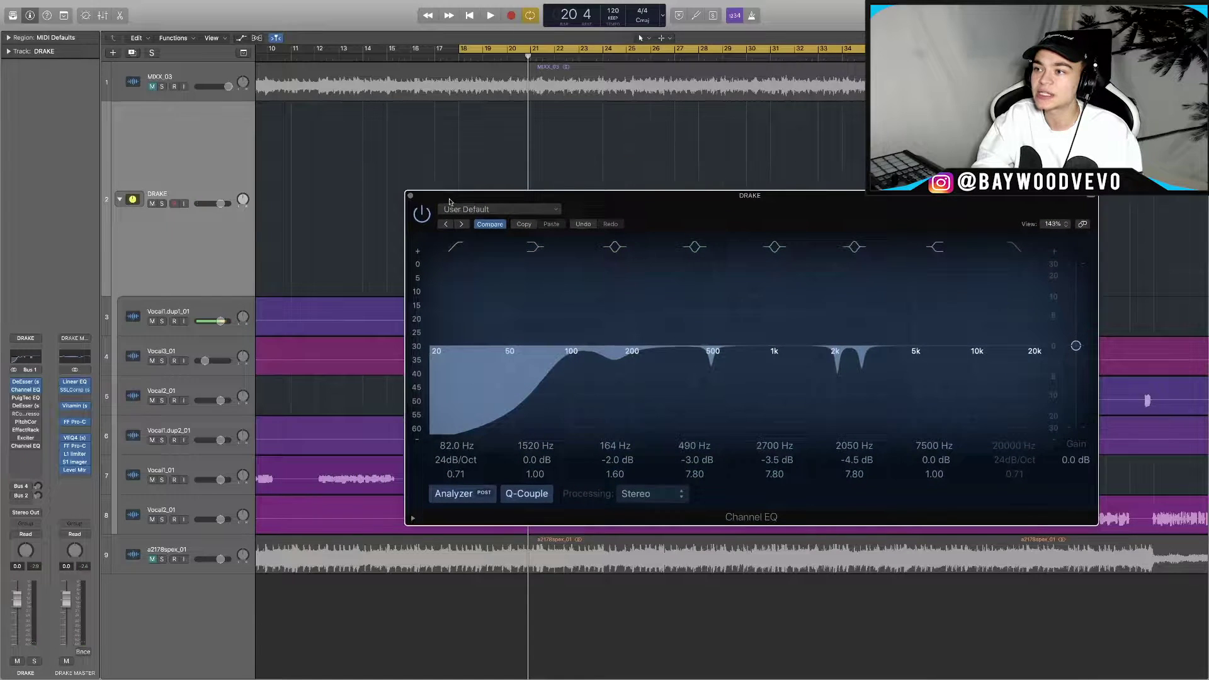
pyautogui.click(410, 198)
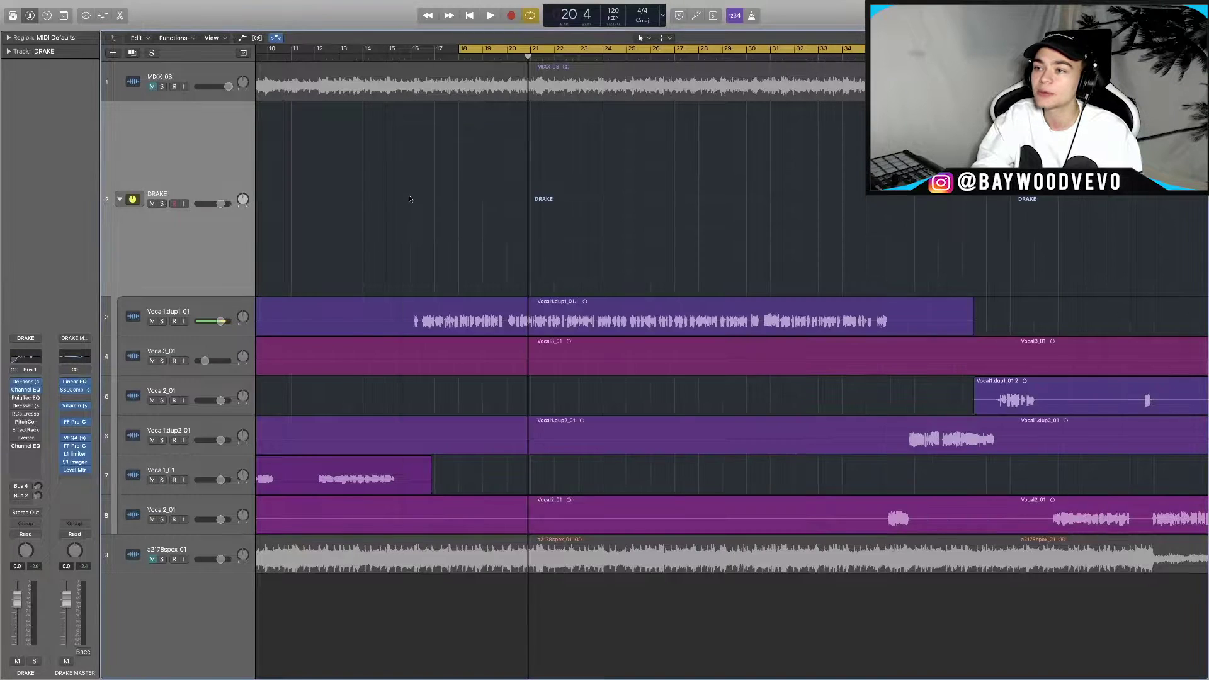
pyautogui.click(25, 398)
# Listen to the DRAKE bus PuigTec EQP1A during playback, then close its window
pyautogui.moveTo(256, 41); pyautogui.dragTo(691, 136)
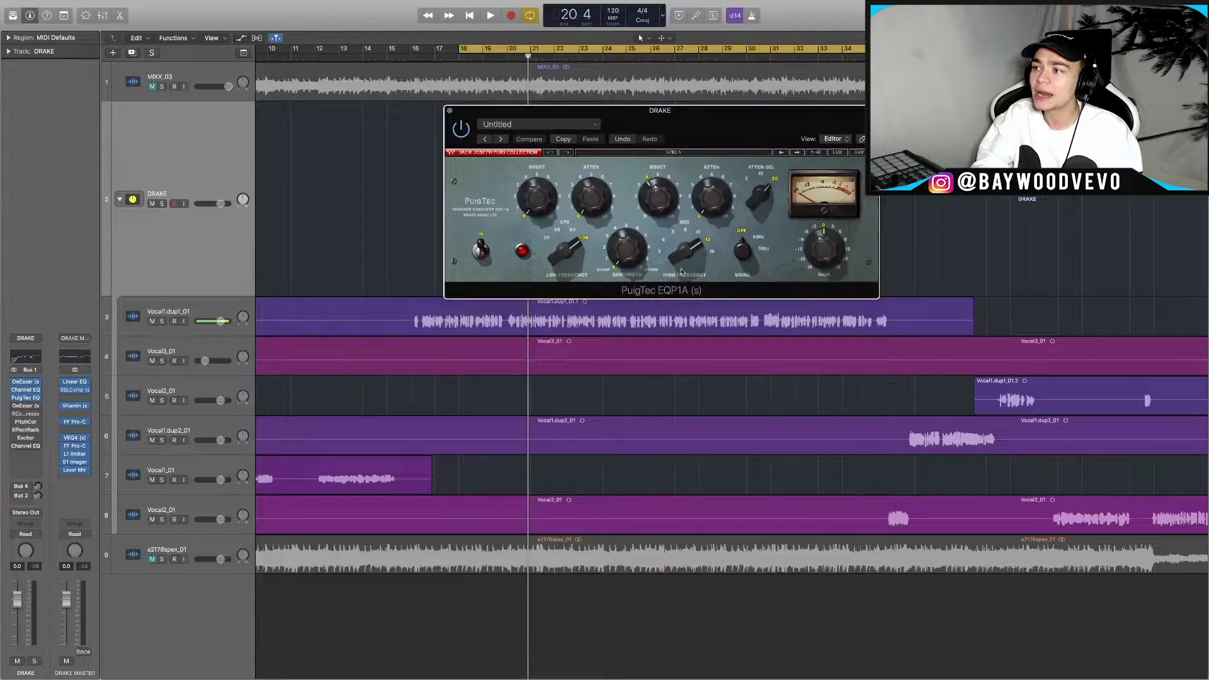
pyautogui.moveTo(682, 134); pyautogui.dragTo(720, 139)
pyautogui.press('space')
pyautogui.moveTo(529, 121); pyautogui.dragTo(520, 116)
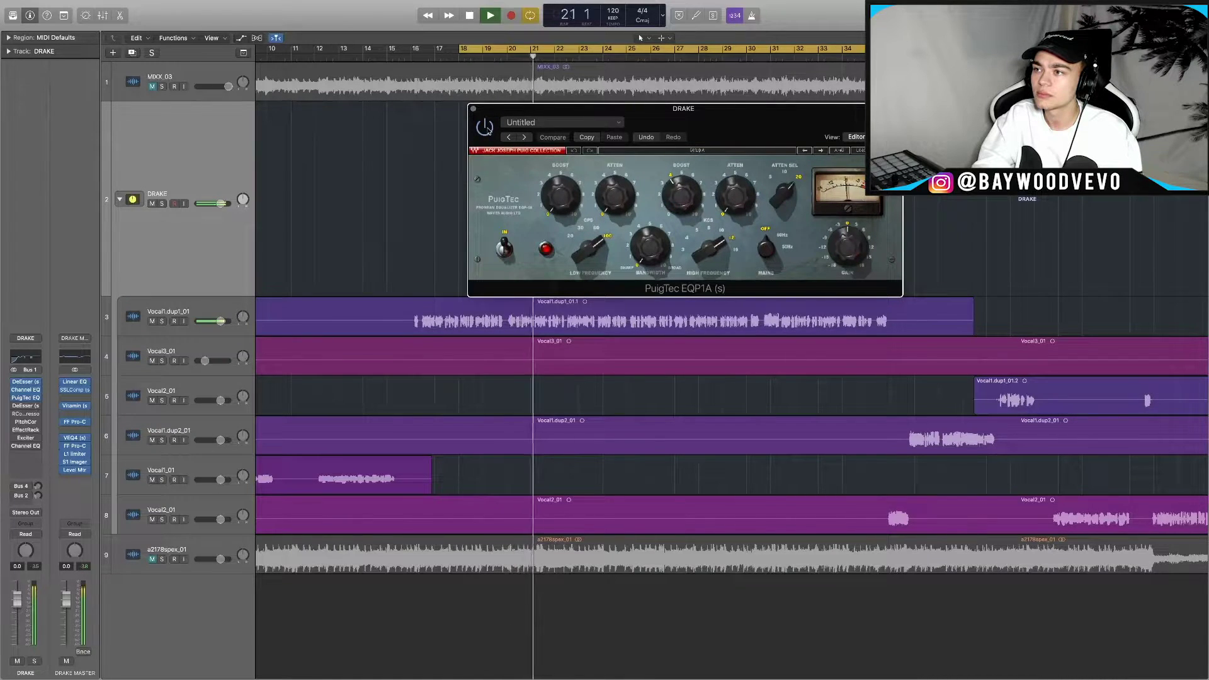
pyautogui.press('space')
pyautogui.click(473, 108)
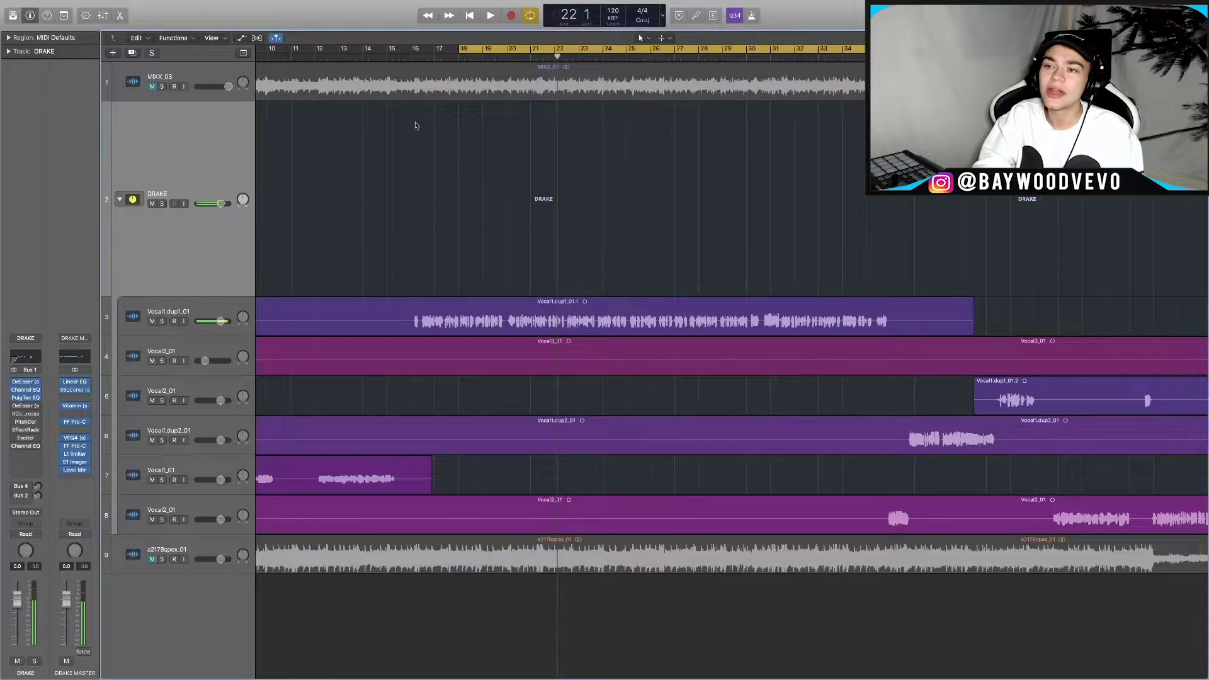
# Reopen the DRAKE bus DeEsser, raise its threshold slightly during playback, then close it
pyautogui.click(25, 406)
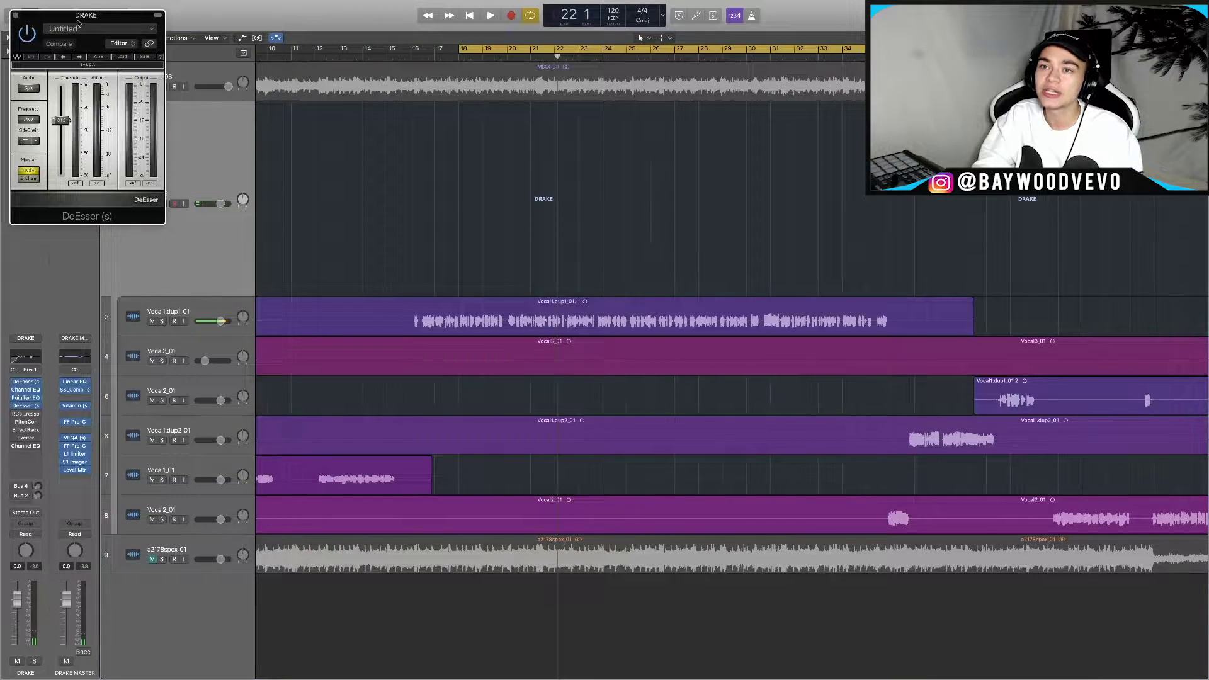
pyautogui.moveTo(82, 15); pyautogui.dragTo(691, 114)
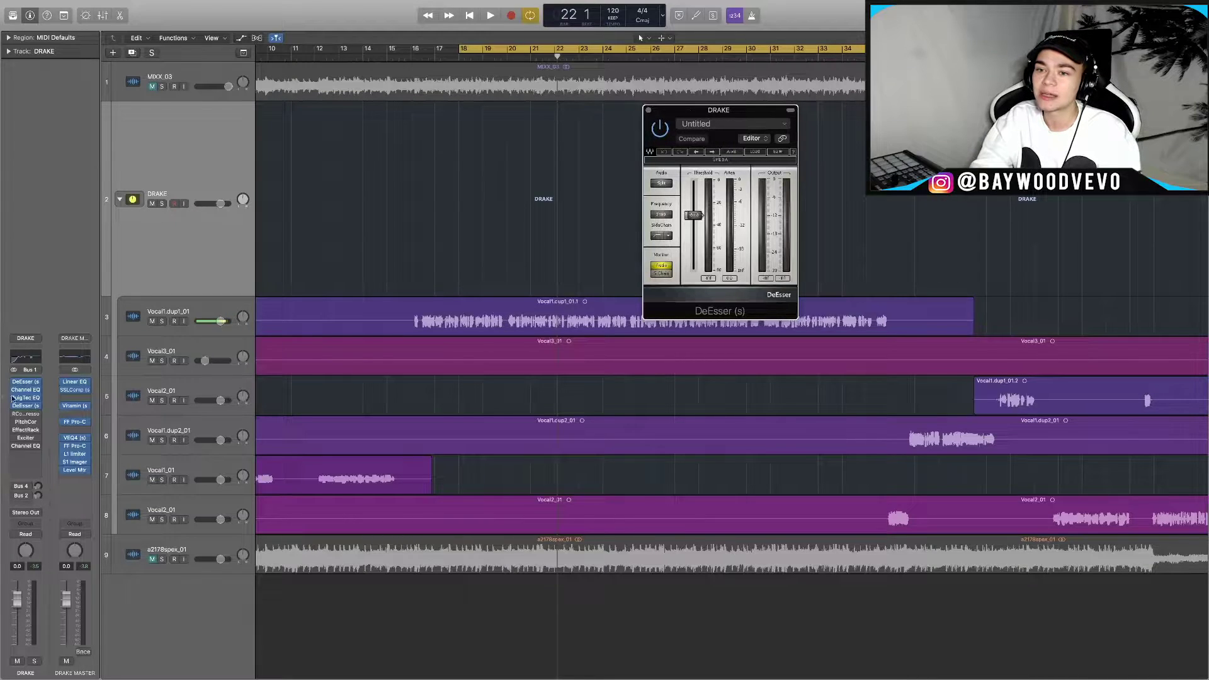
pyautogui.moveTo(664, 126); pyautogui.dragTo(636, 126)
pyautogui.press('space')
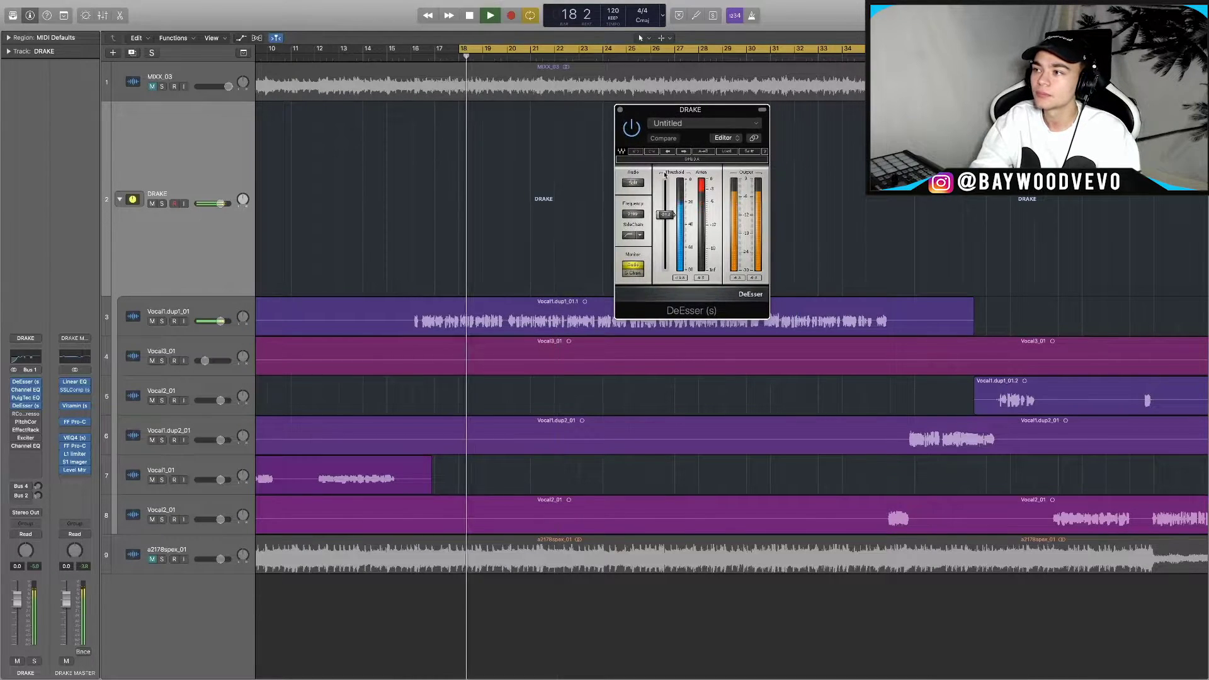
pyautogui.moveTo(670, 215); pyautogui.dragTo(670, 212)
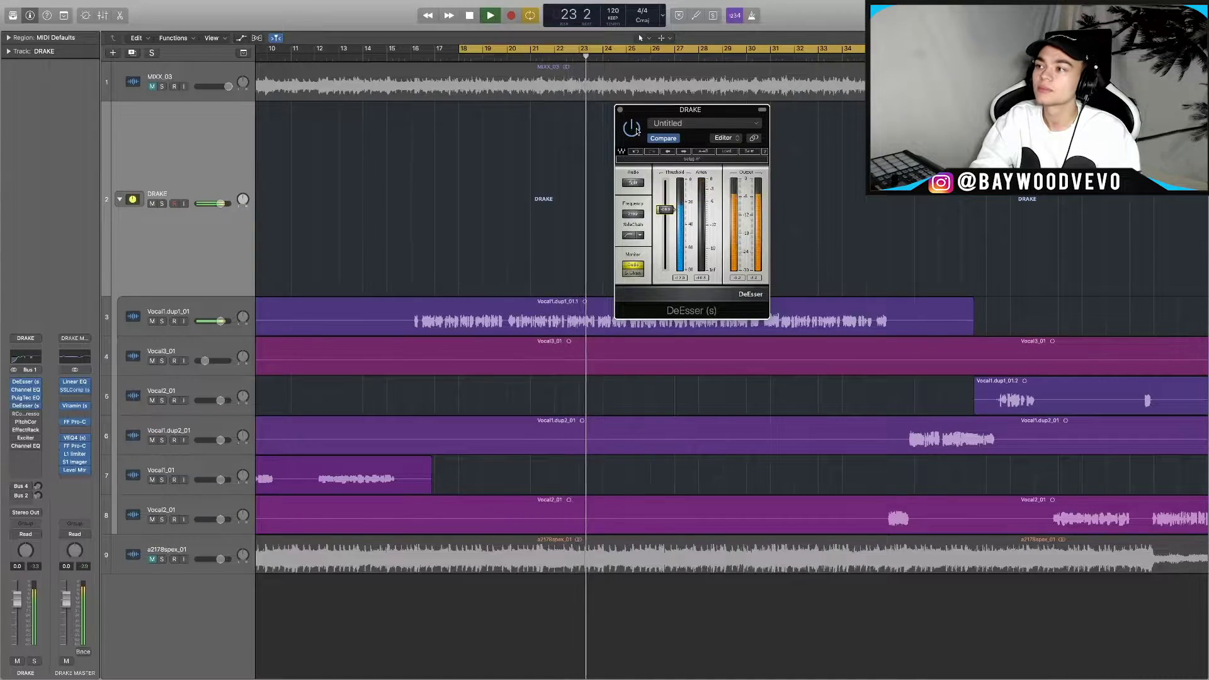
pyautogui.press('space')
pyautogui.moveTo(651, 112); pyautogui.dragTo(638, 124)
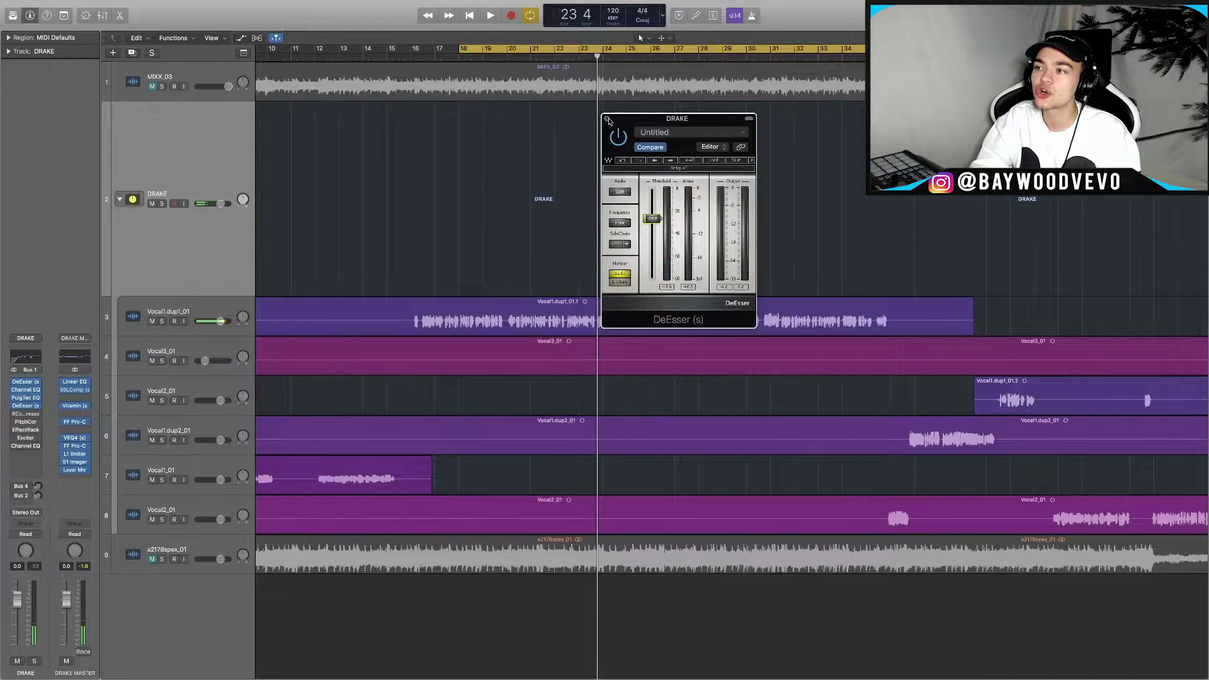
pyautogui.click(607, 119)
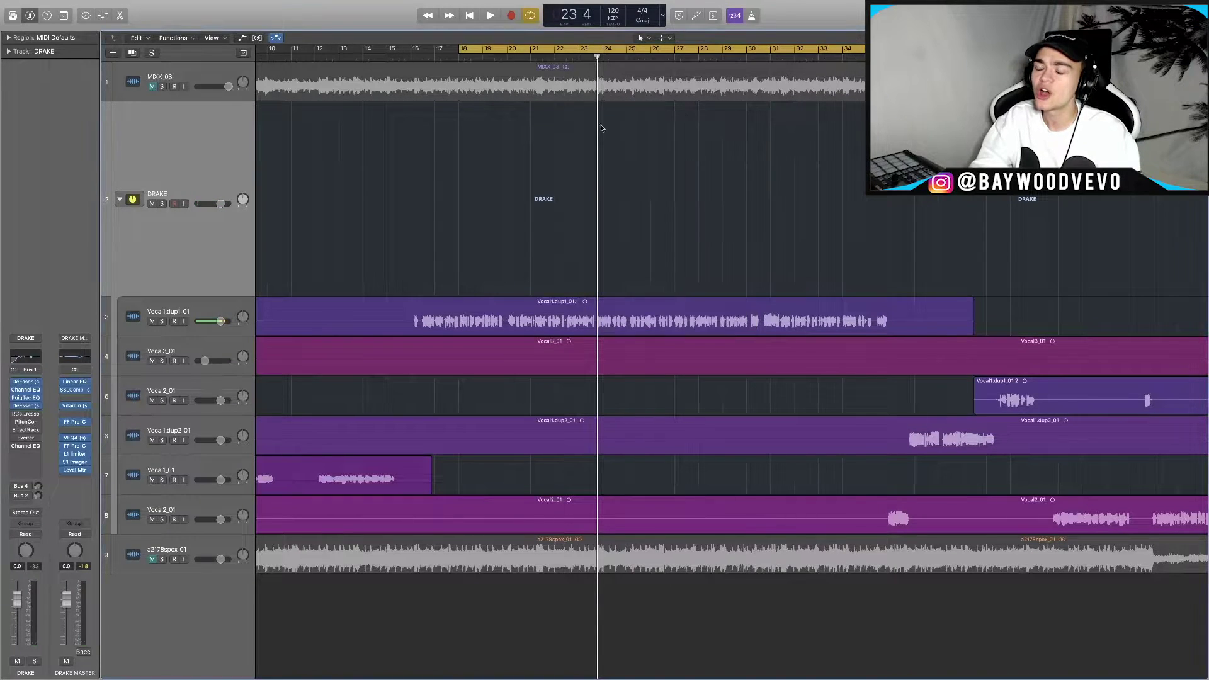
pyautogui.click(28, 414)
pyautogui.click(27, 410)
pyautogui.click(26, 413)
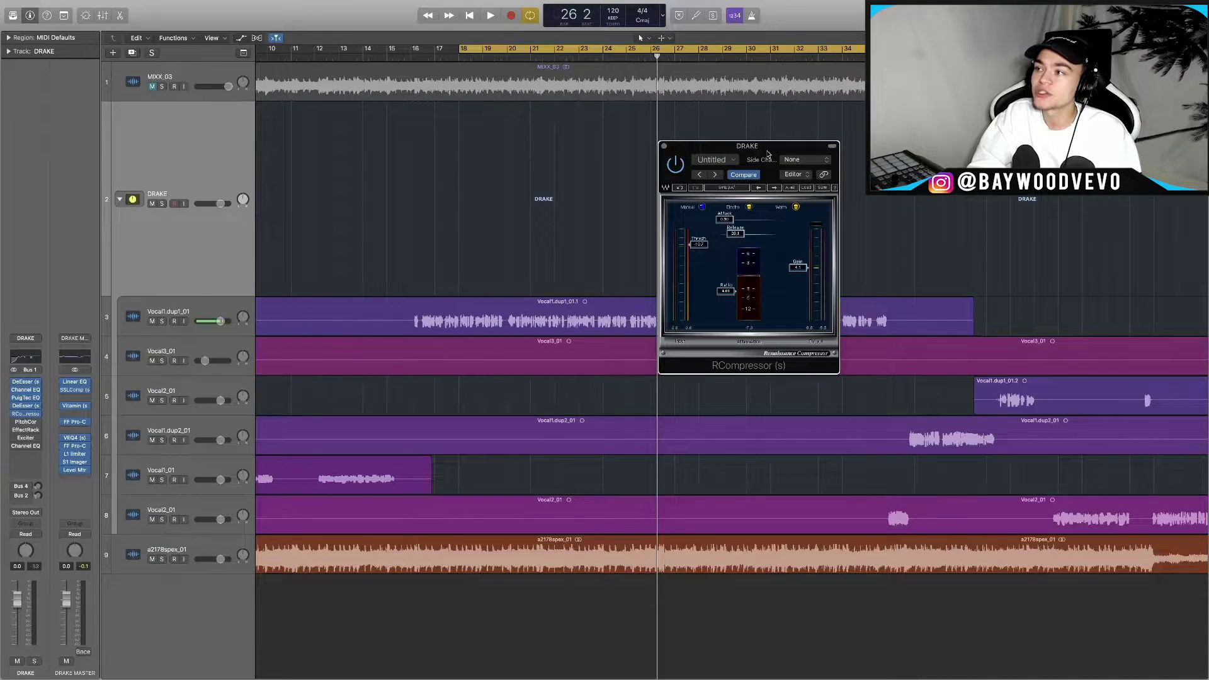
pyautogui.moveTo(767, 153); pyautogui.dragTo(749, 164)
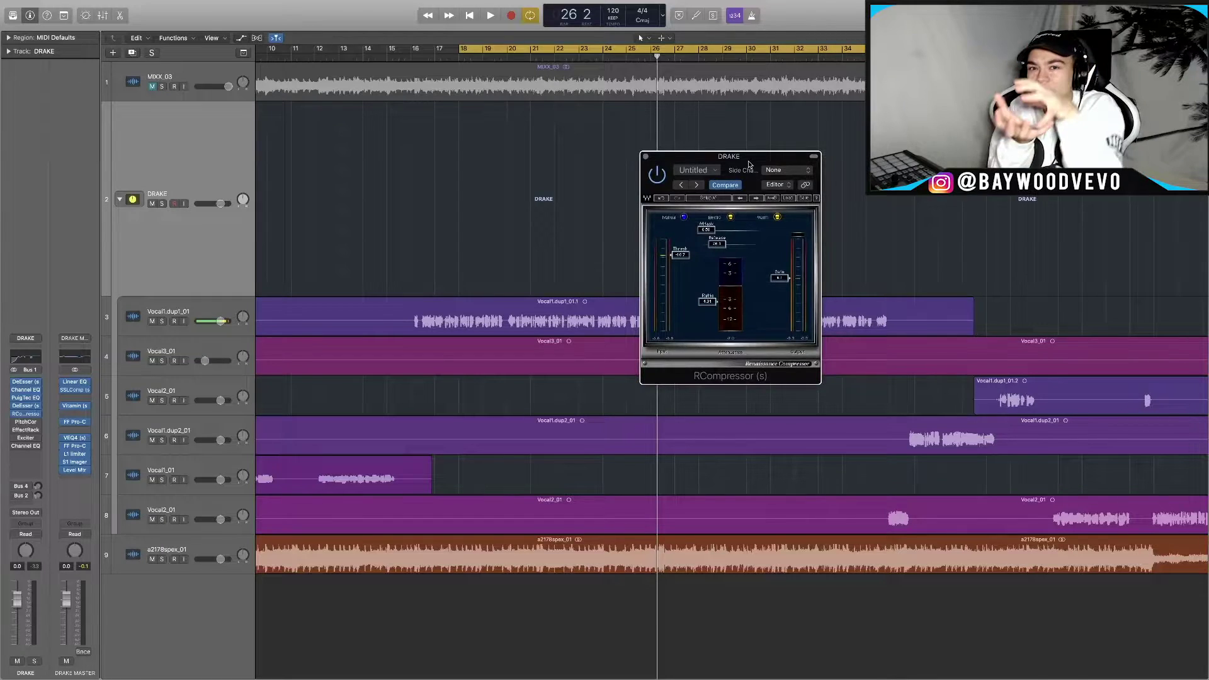
pyautogui.moveTo(749, 163); pyautogui.dragTo(777, 163)
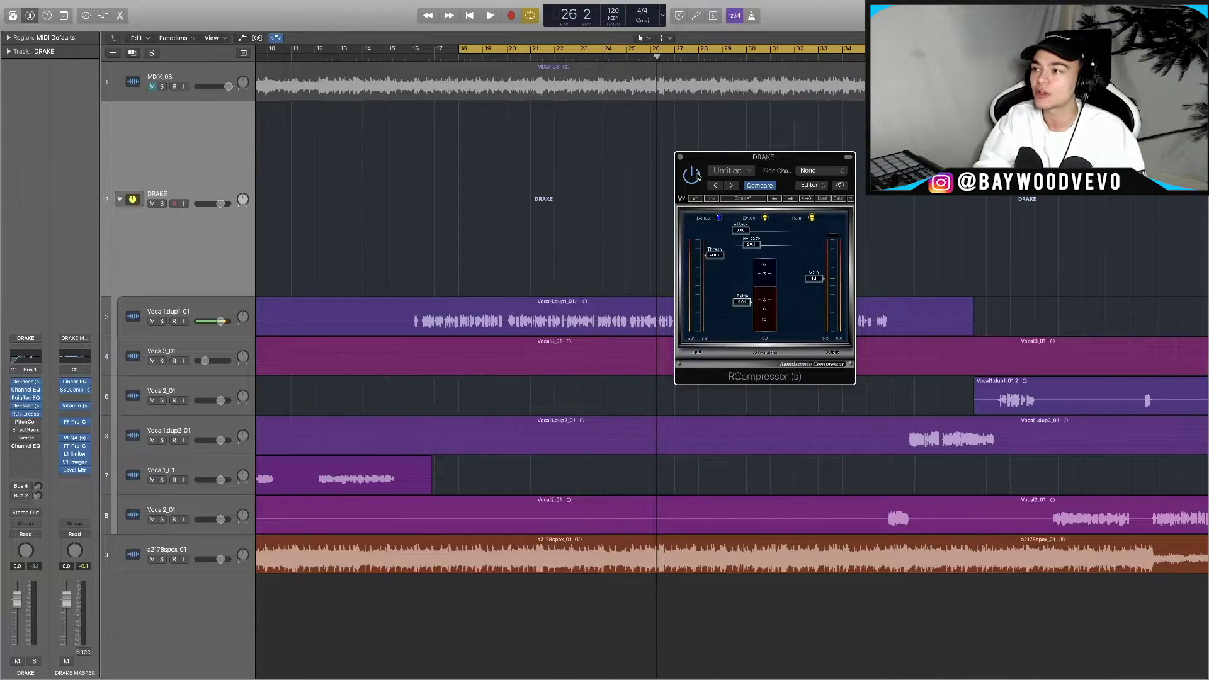
pyautogui.press('space')
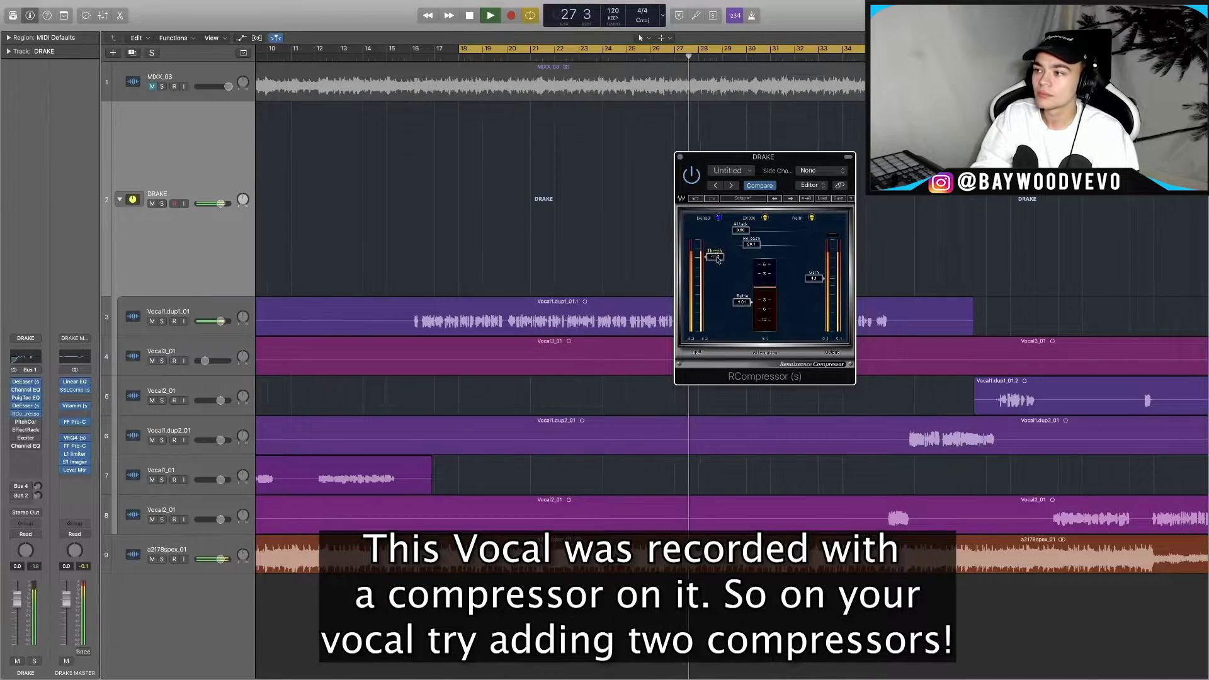
pyautogui.press('space')
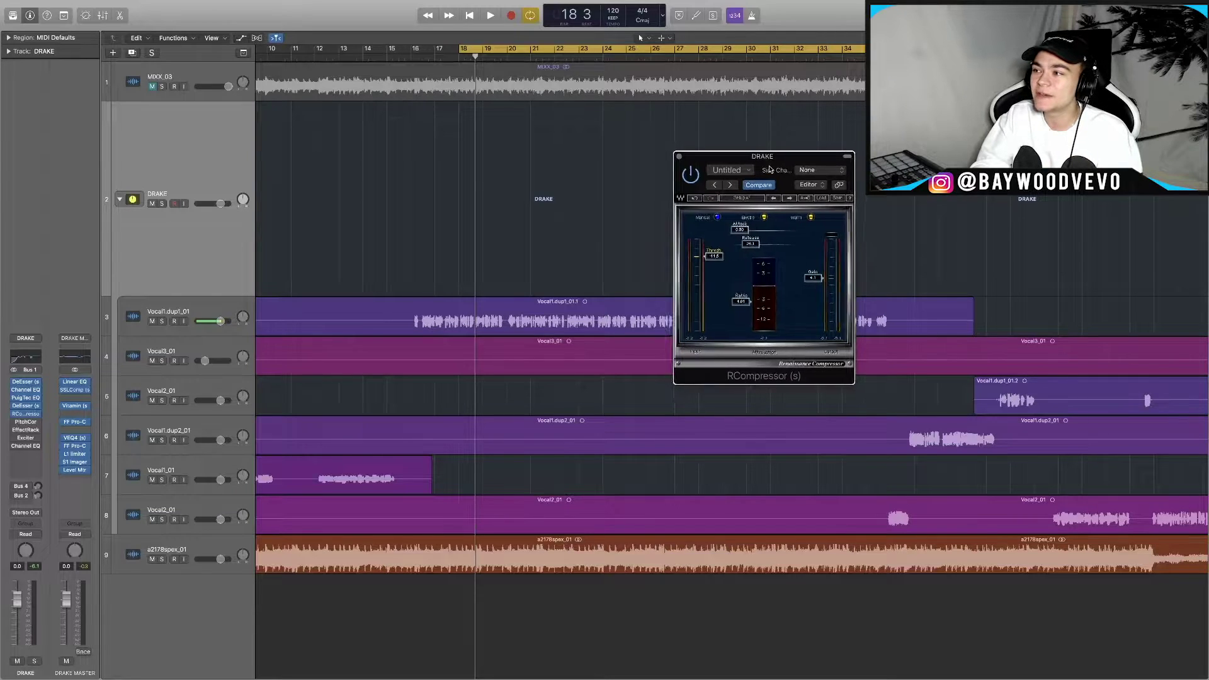
pyautogui.moveTo(744, 181); pyautogui.dragTo(720, 181)
pyautogui.click(656, 156)
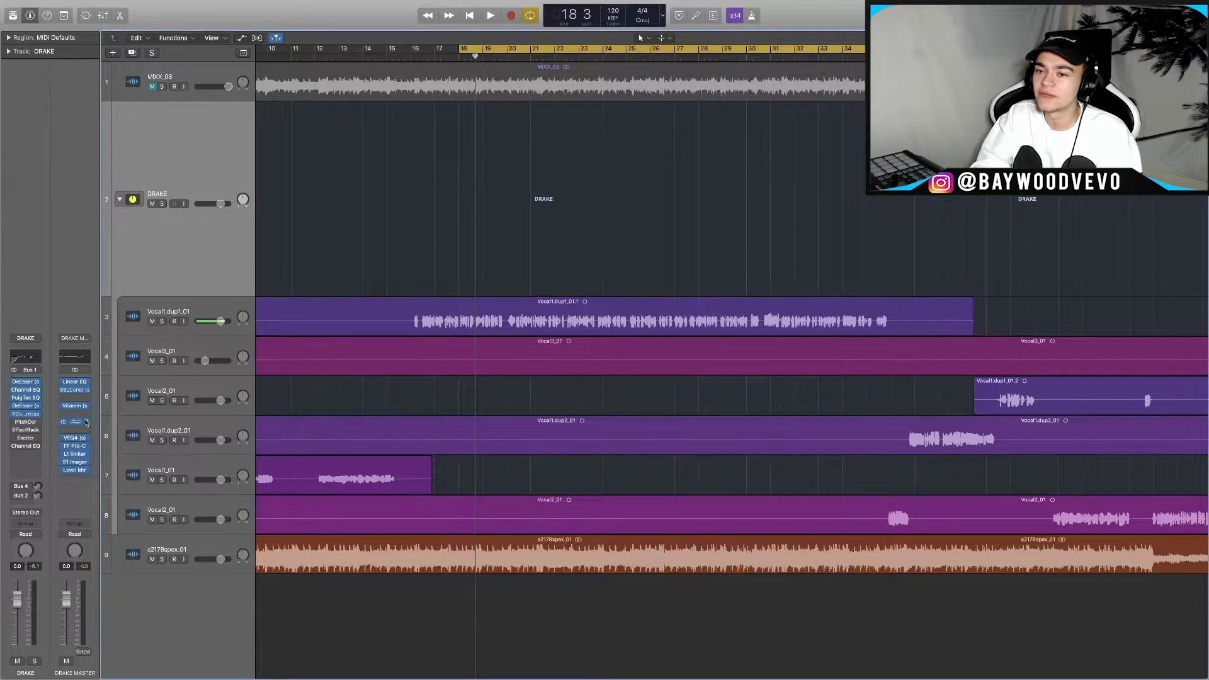
# Insert Pitch Correction on the DRAKE bus set to the E major scale
pyautogui.click(25, 422)
pyautogui.moveTo(306, 4); pyautogui.dragTo(833, 236)
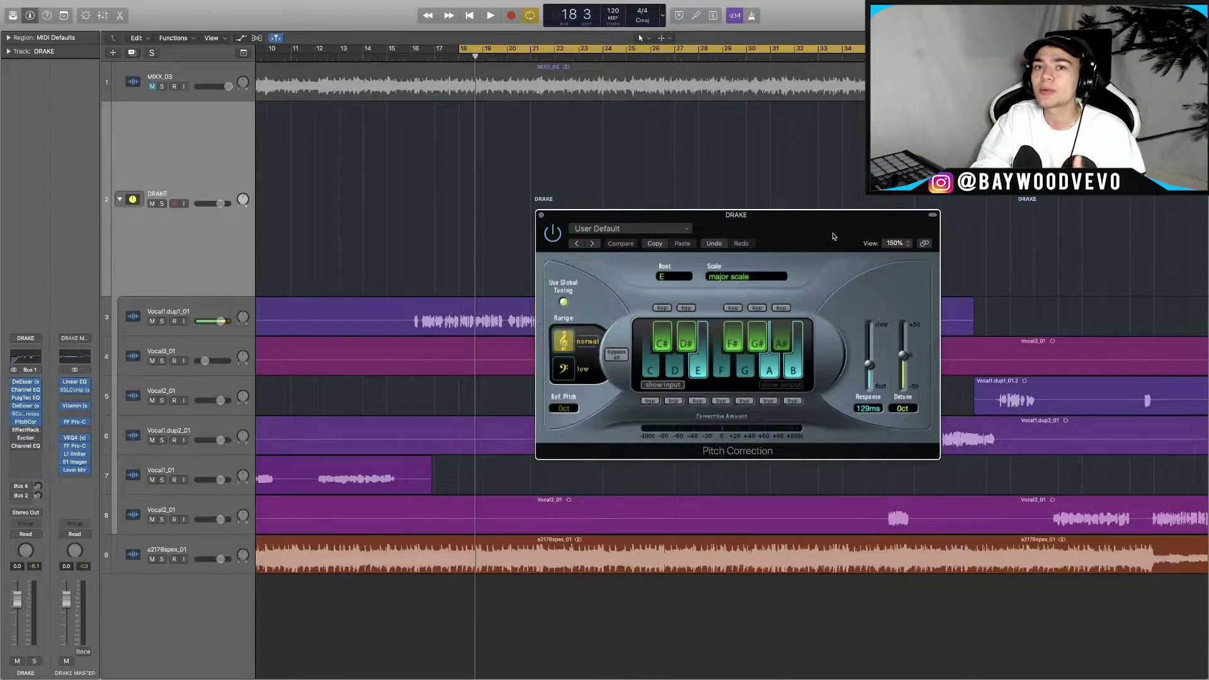
pyautogui.moveTo(833, 236); pyautogui.dragTo(788, 227)
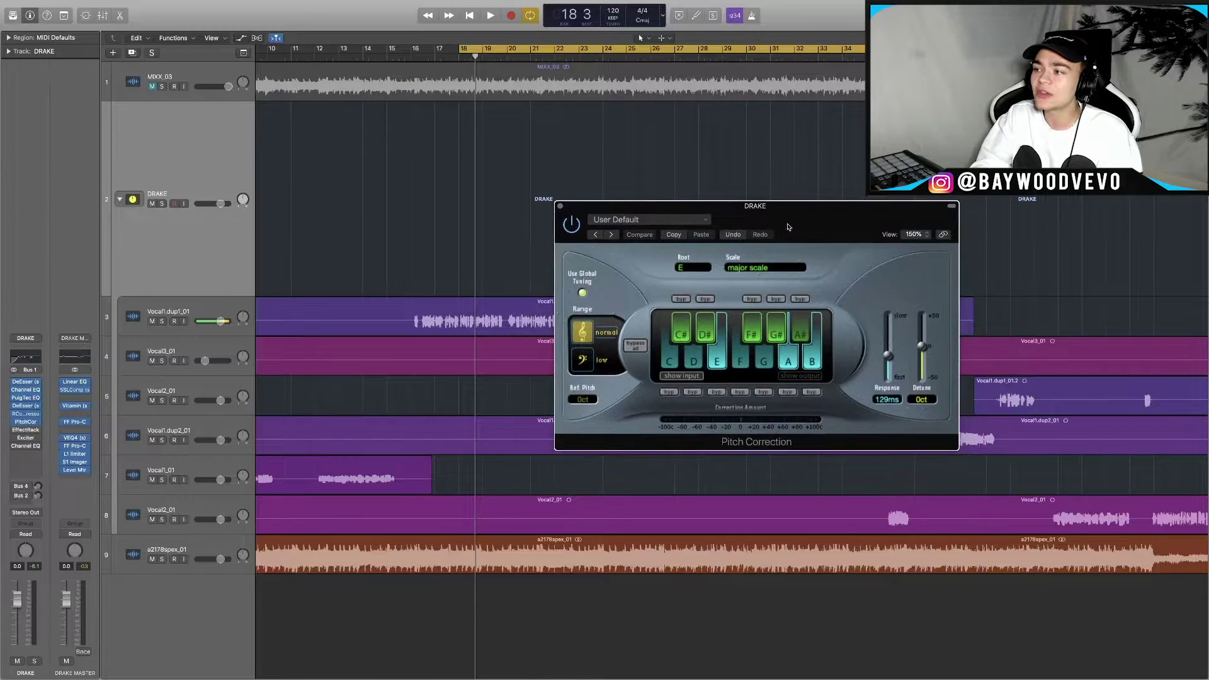
pyautogui.click(202, 546)
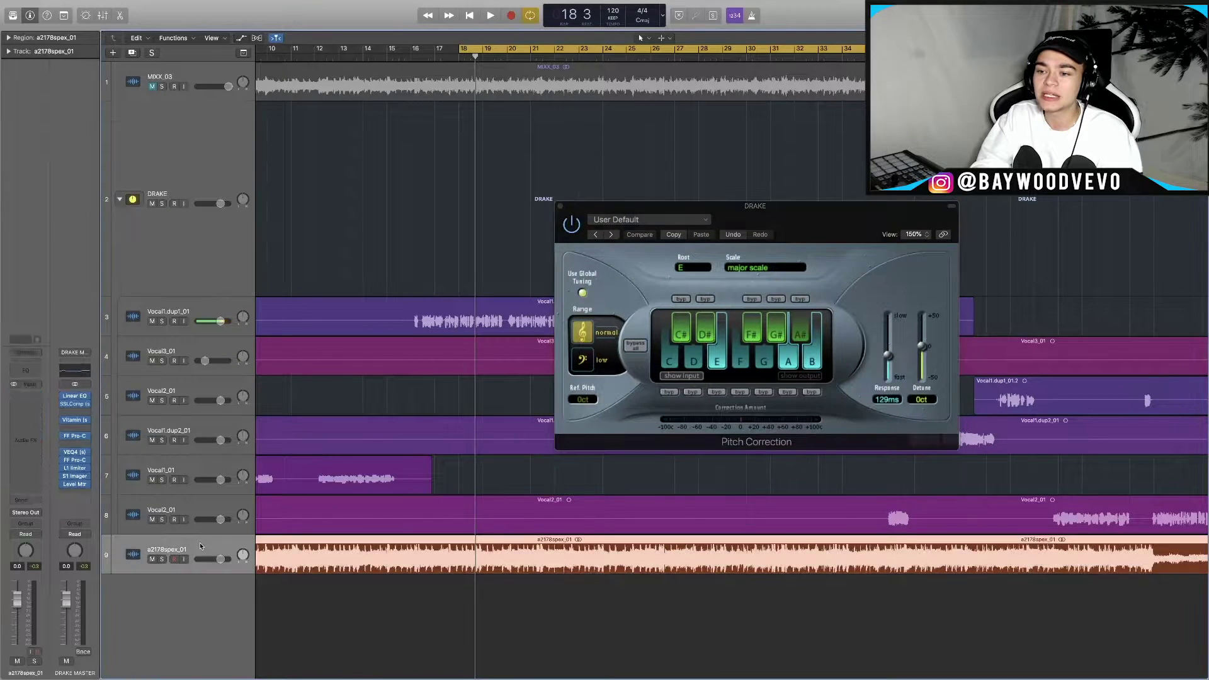
pyautogui.click(206, 273)
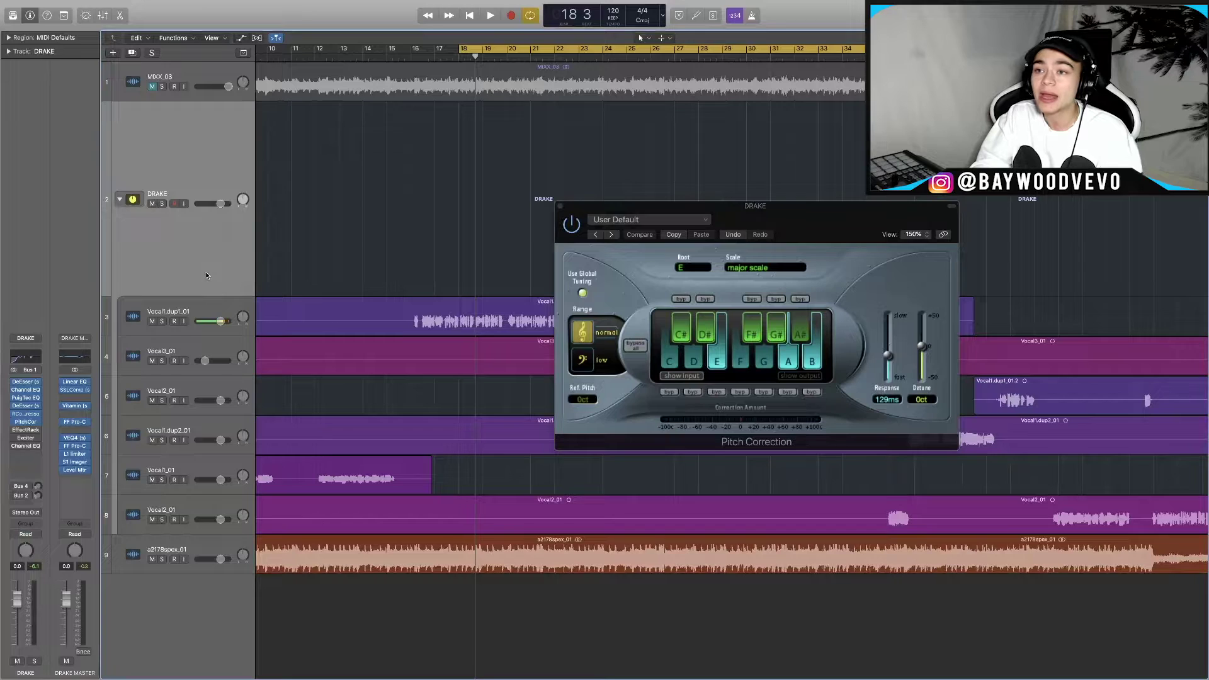
pyautogui.moveTo(766, 225); pyautogui.dragTo(858, 165)
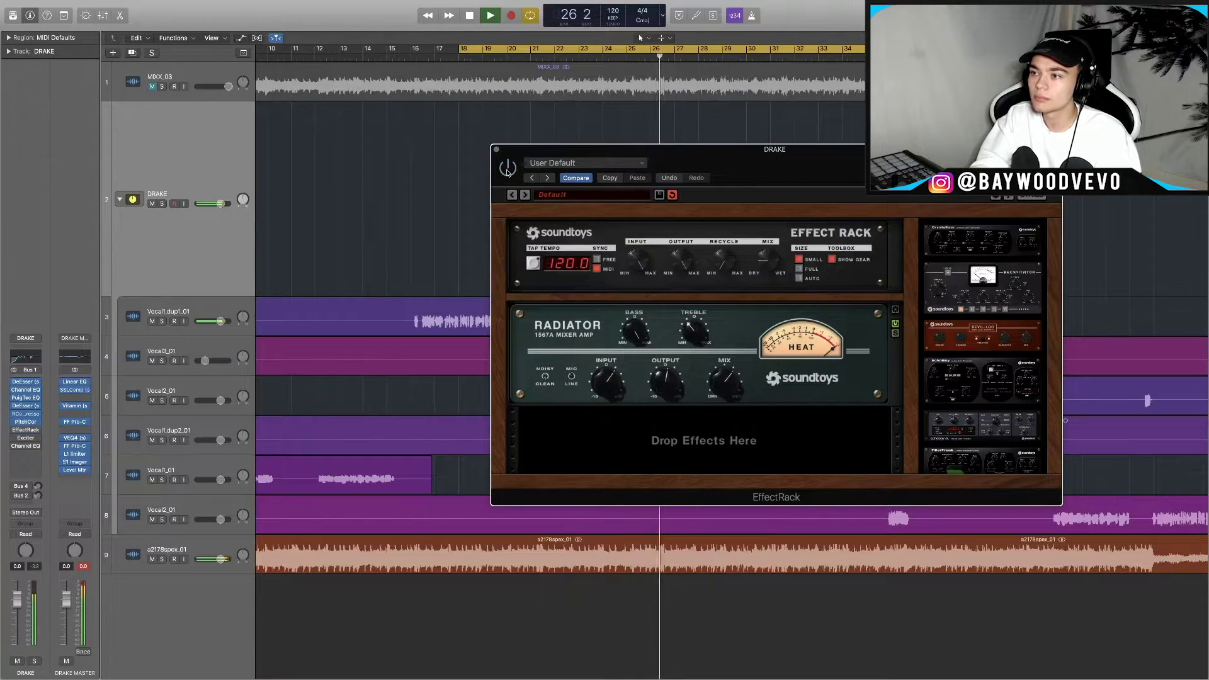
# Stop playback and close the Radiator EffectRack window
pyautogui.press('space')
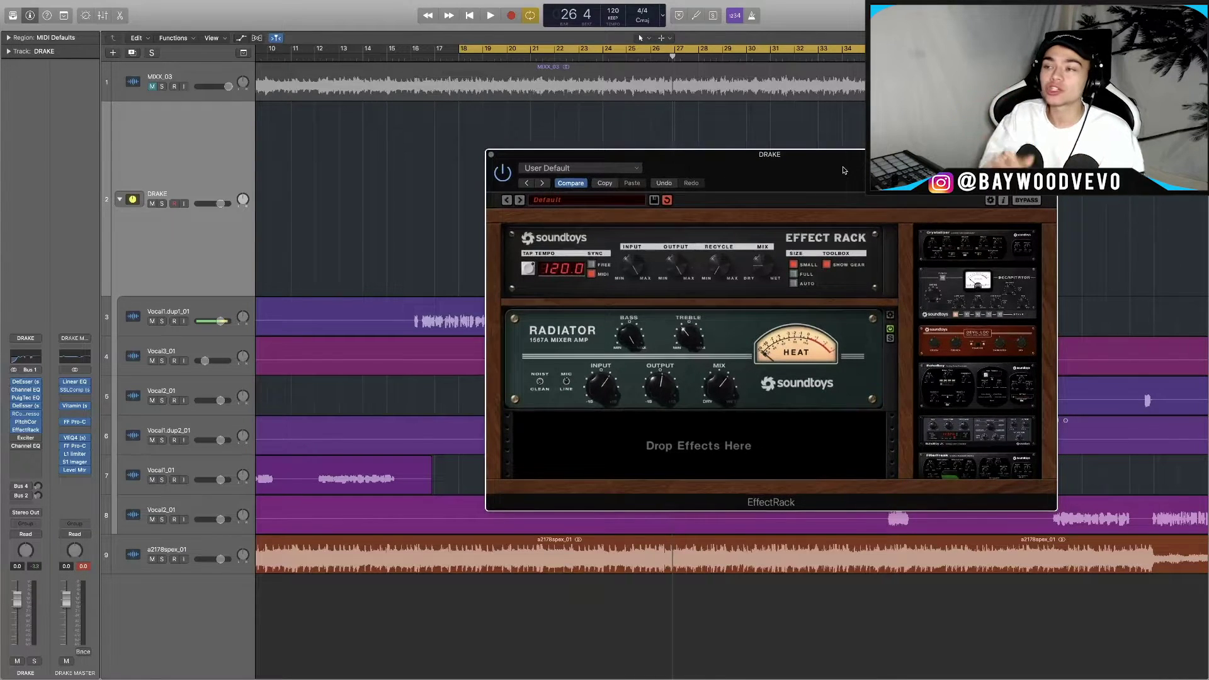
pyautogui.click(492, 155)
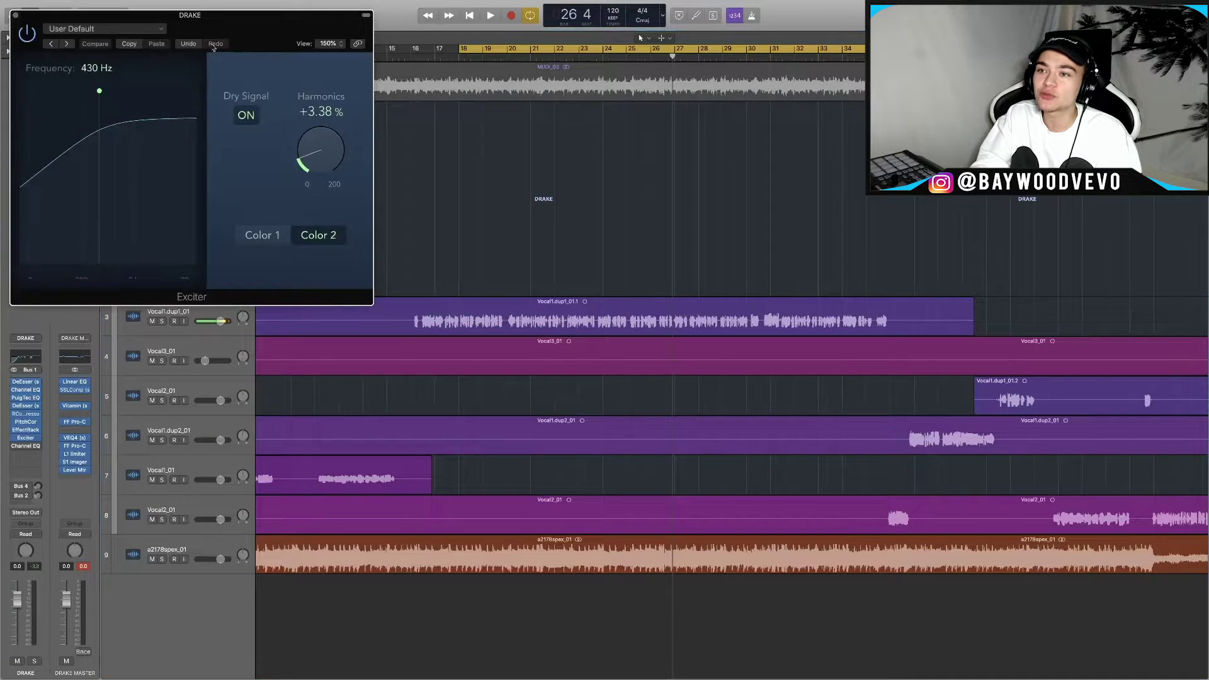
# Audition the new Exciter (430 Hz, +3.38% harmonics, Color 2) during playback
pyautogui.moveTo(213, 28); pyautogui.dragTo(795, 188)
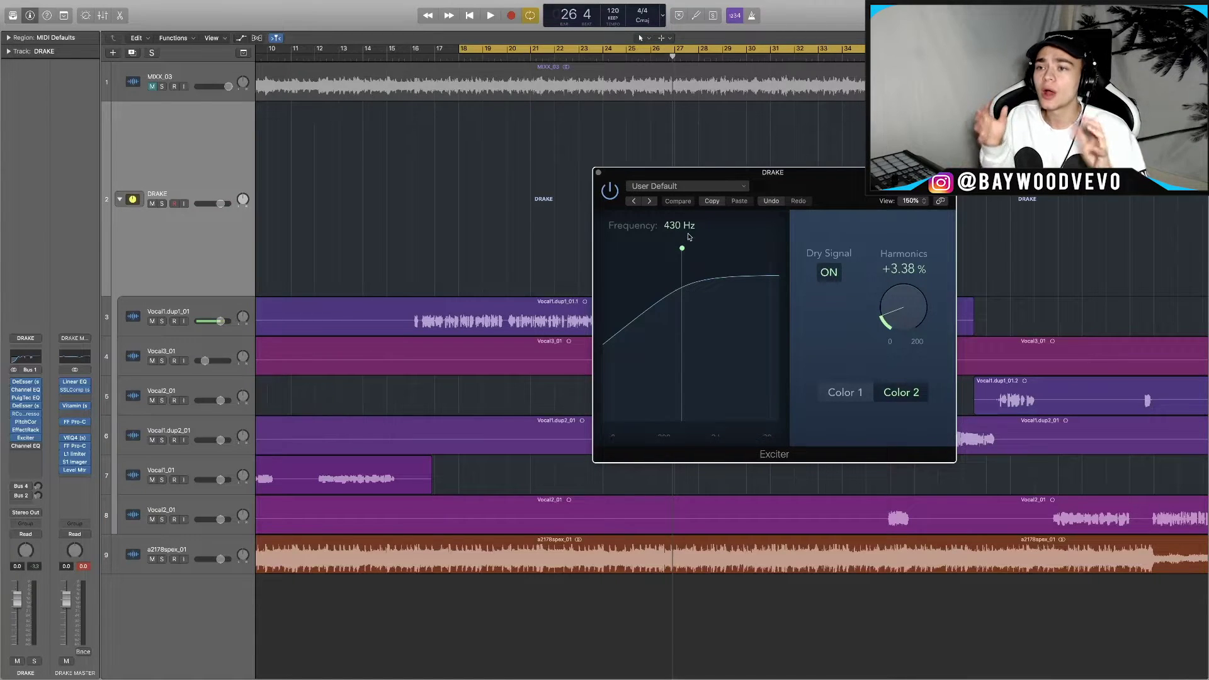
pyautogui.moveTo(791, 184); pyautogui.dragTo(751, 172)
pyautogui.press('space')
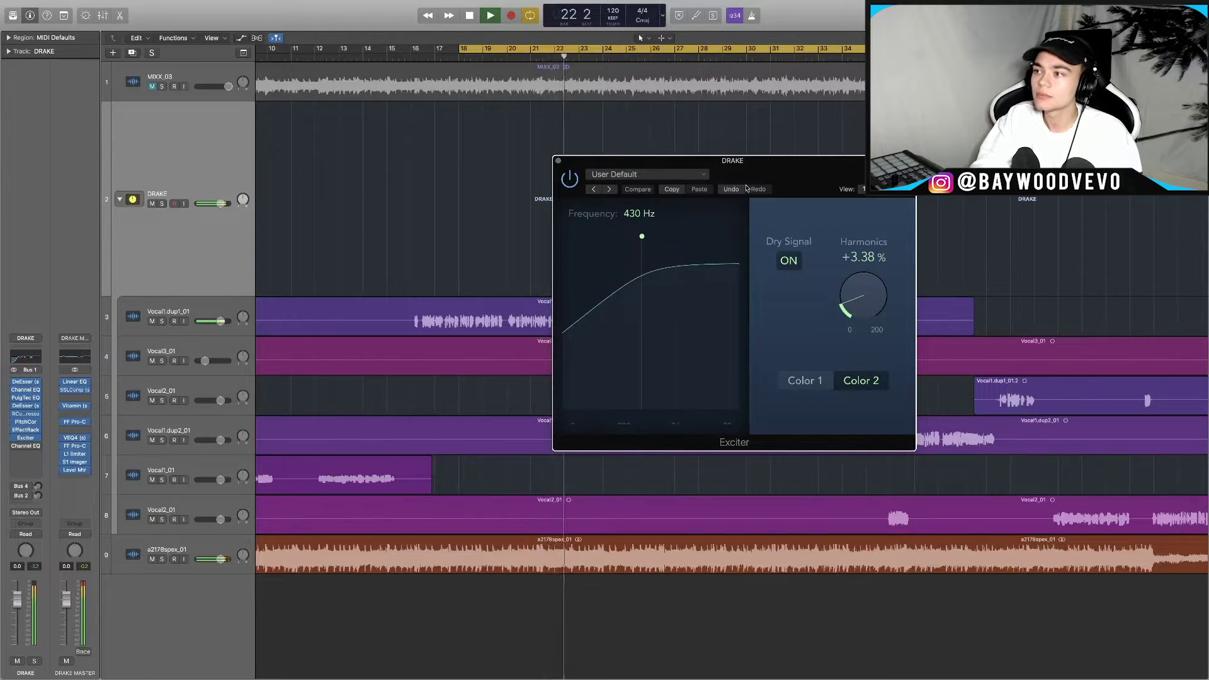
pyautogui.press('space')
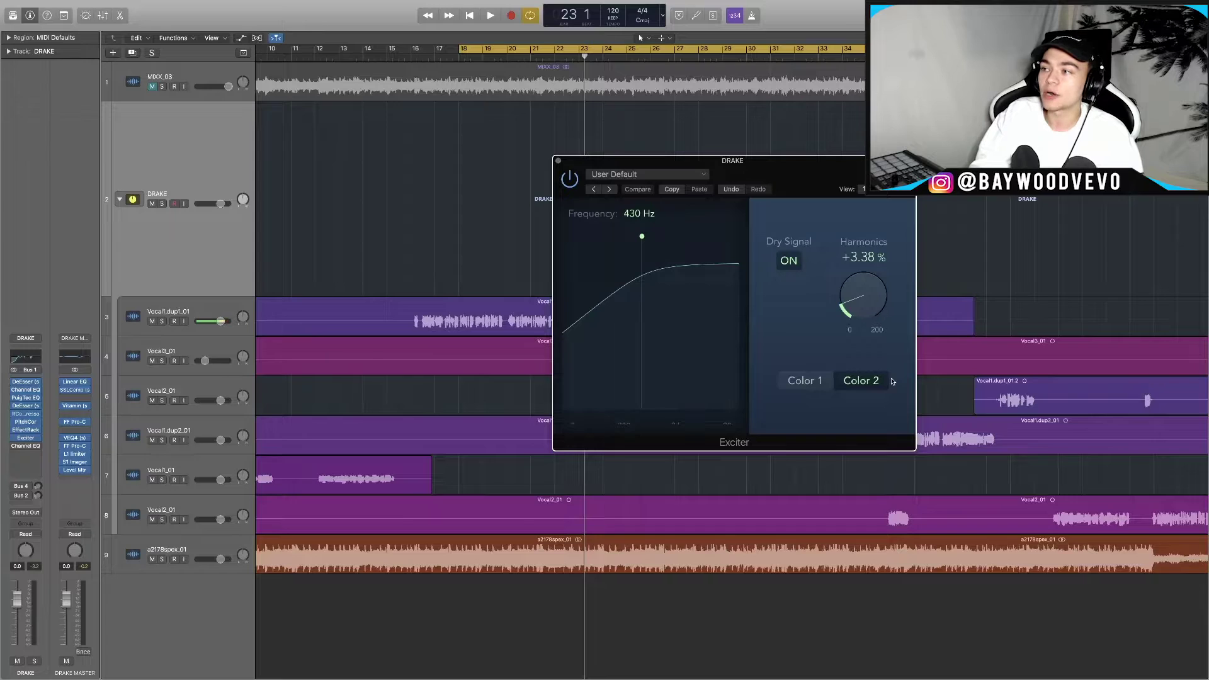
pyautogui.moveTo(755, 178); pyautogui.dragTo(760, 194)
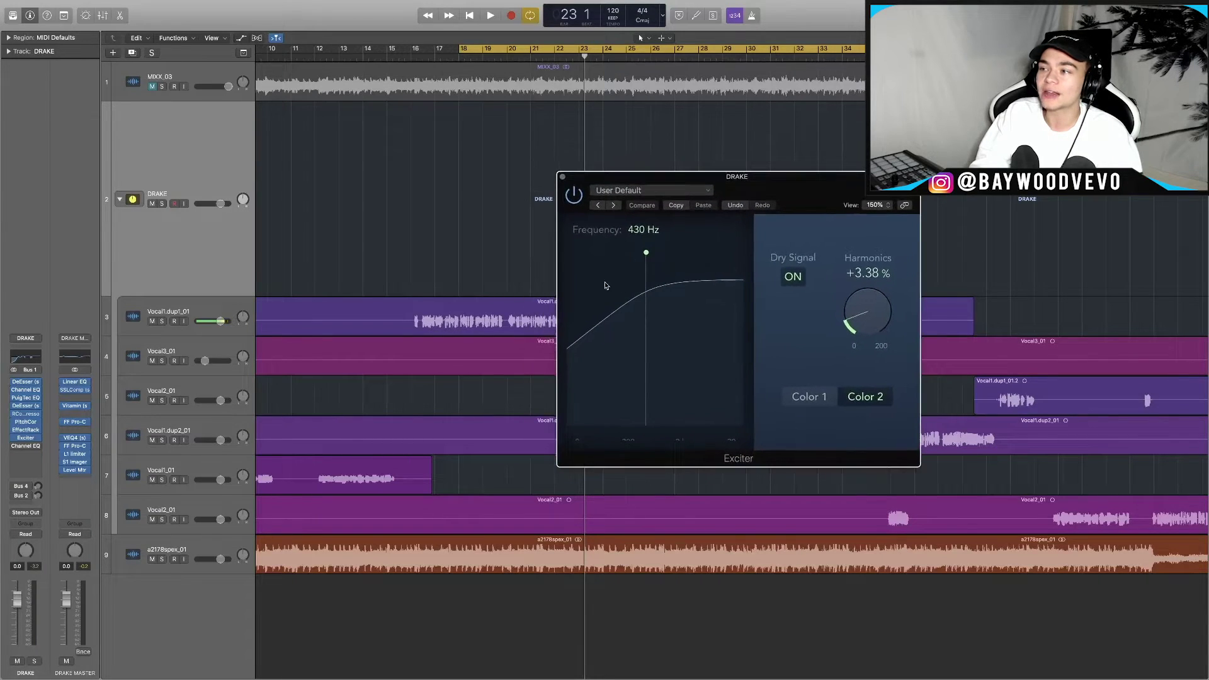
pyautogui.press('space')
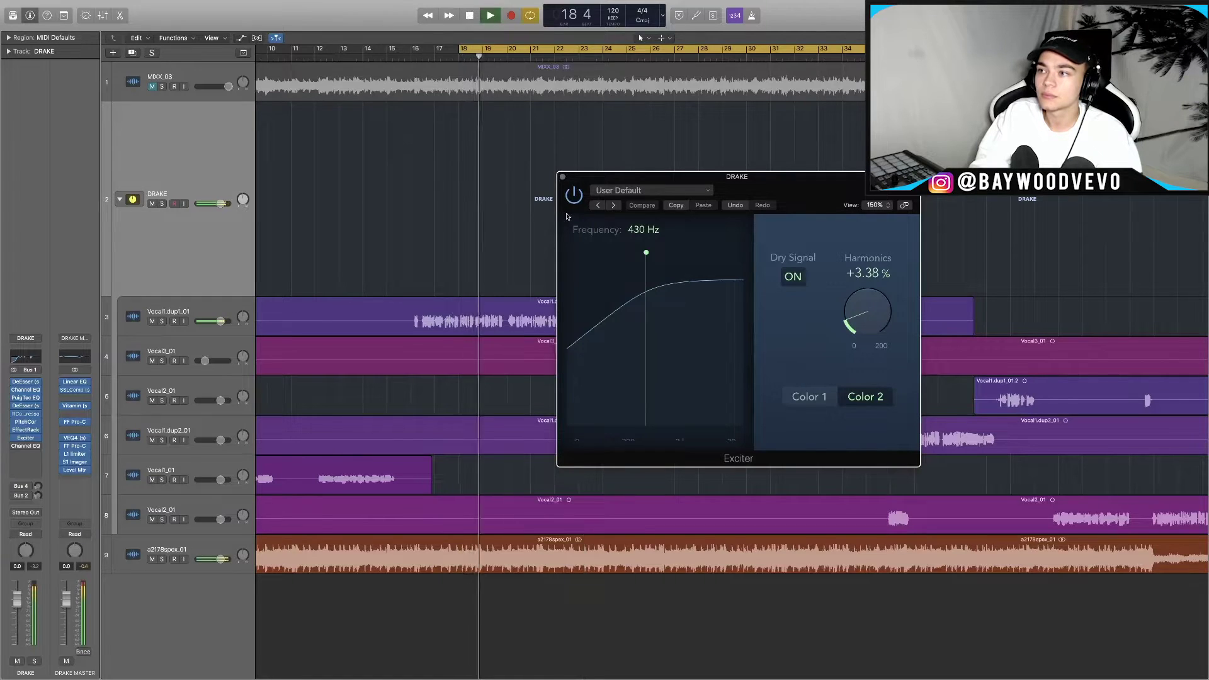
# Check the DRAKE bus RCompressor settings, then close both the RCompressor and Exciter windows
pyautogui.click(26, 414)
pyautogui.press('space')
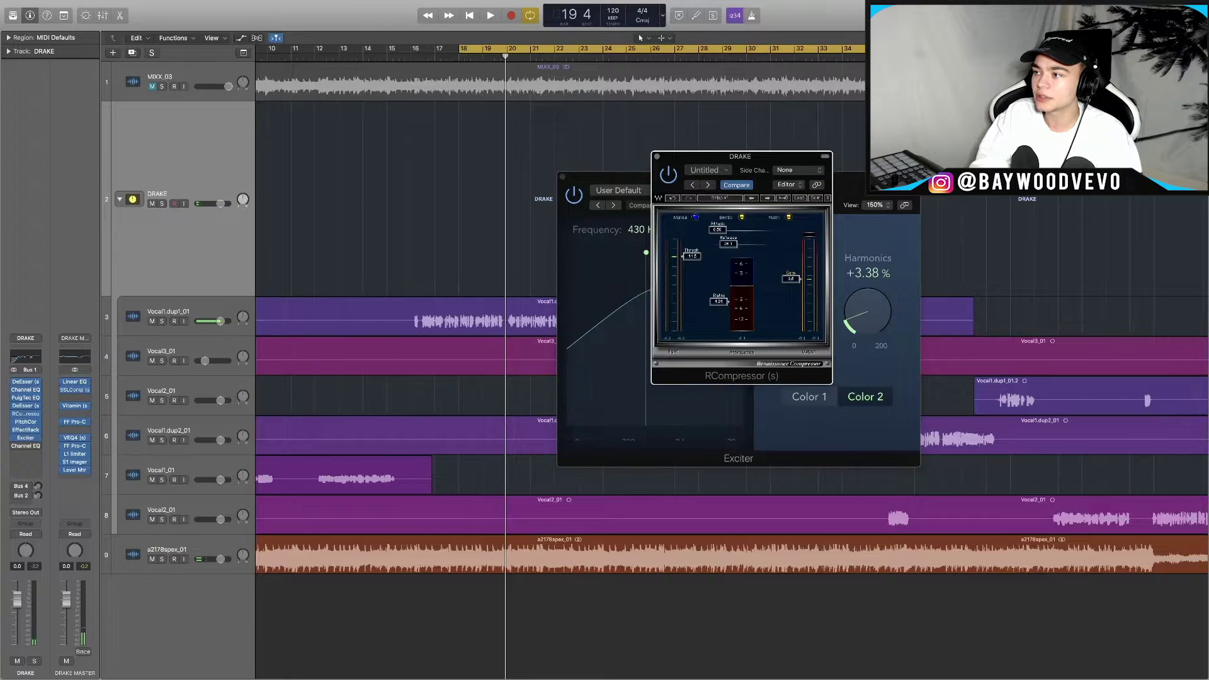
pyautogui.click(658, 158)
pyautogui.press('space')
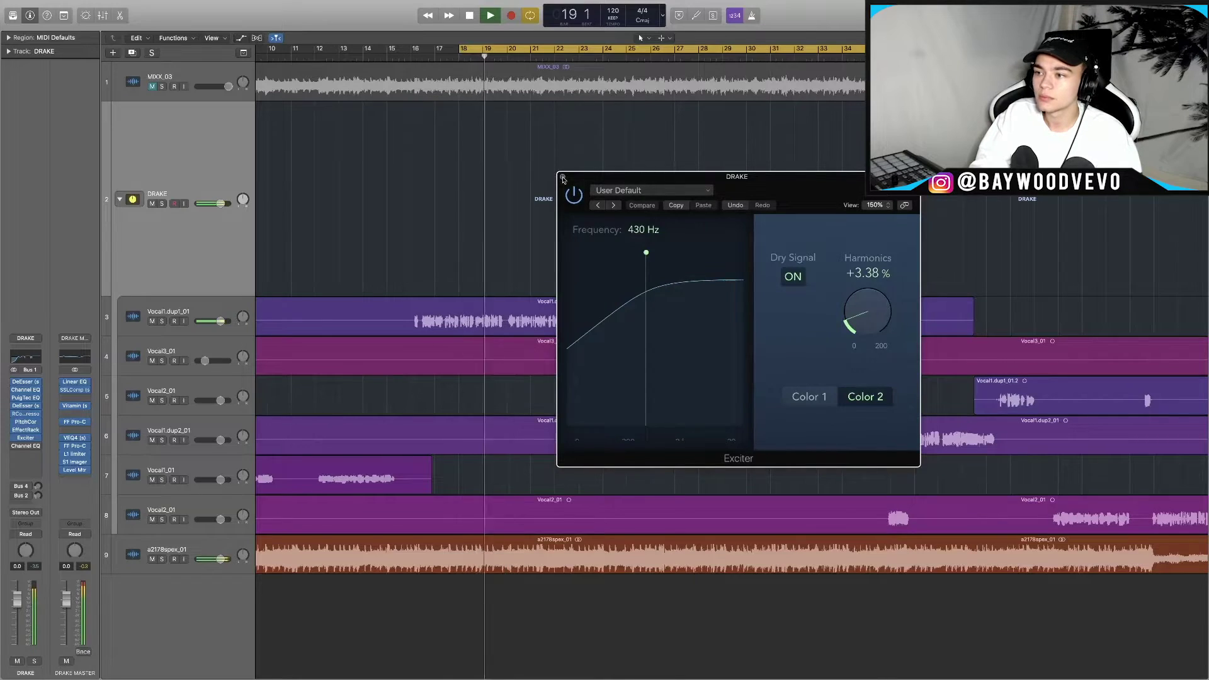
pyautogui.click(563, 178)
pyautogui.press('space')
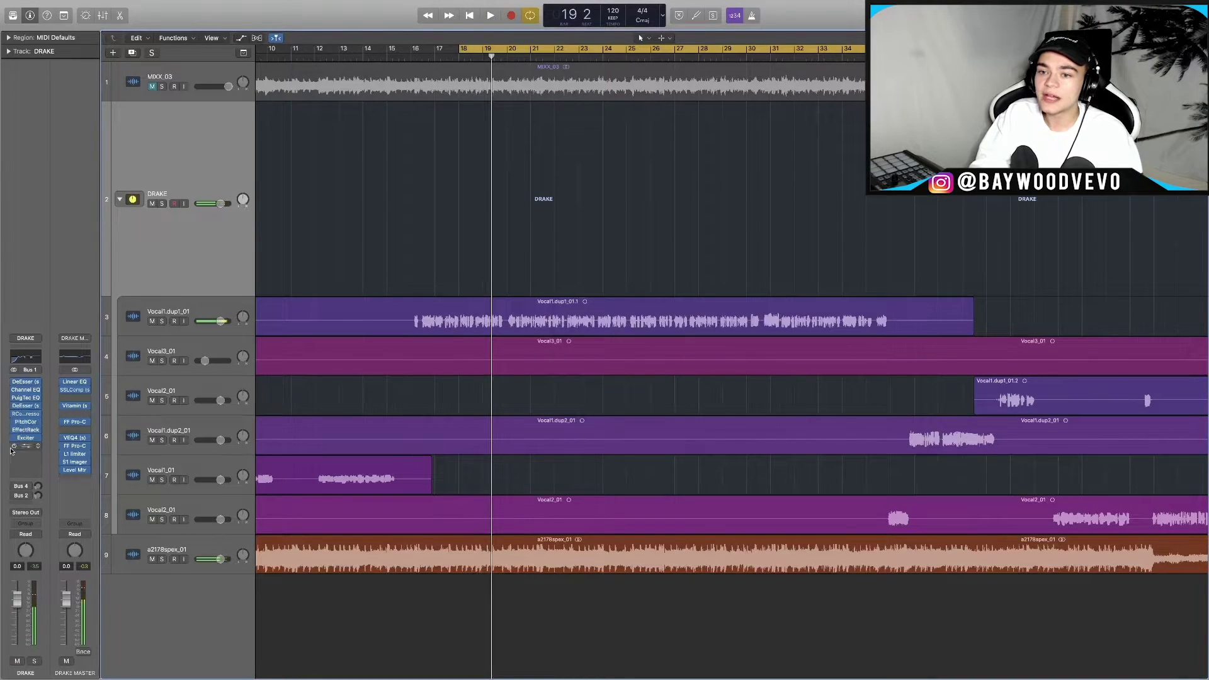
# Add a Channel EQ below the Exciter with an 85 Hz low cut and 176/475/3000 Hz dips
pyautogui.click(24, 448)
pyautogui.moveTo(336, 23); pyautogui.dragTo(601, 168)
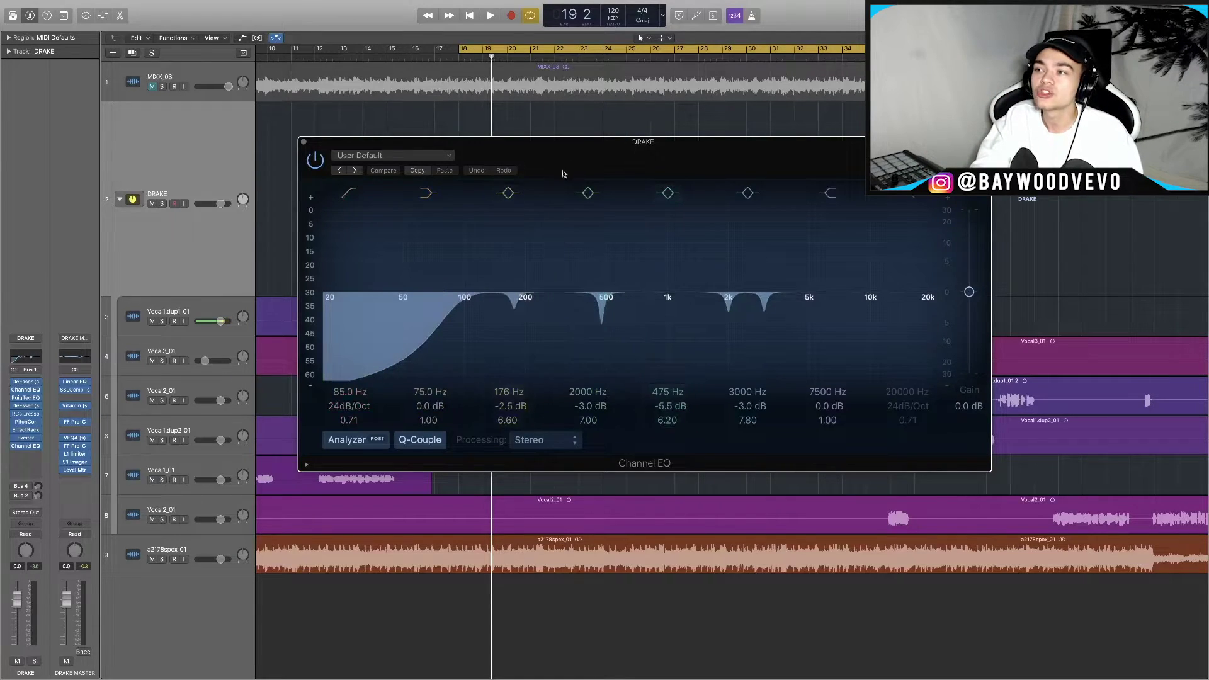
pyautogui.click(25, 355)
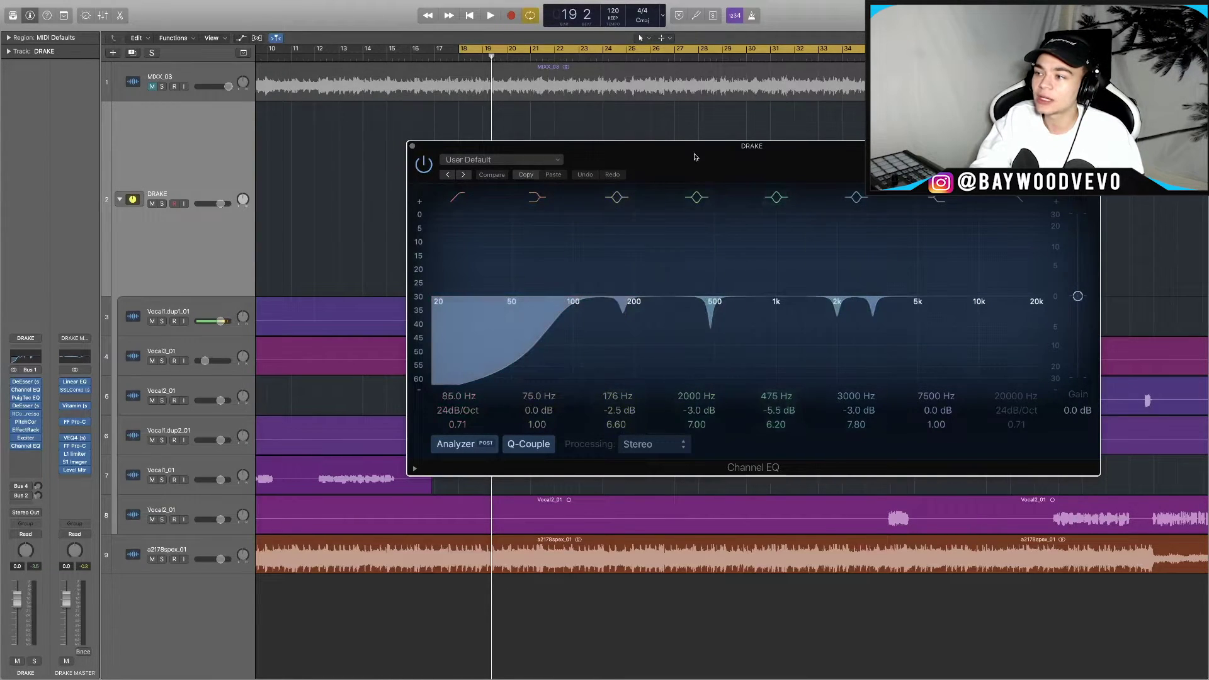
pyautogui.click(412, 146)
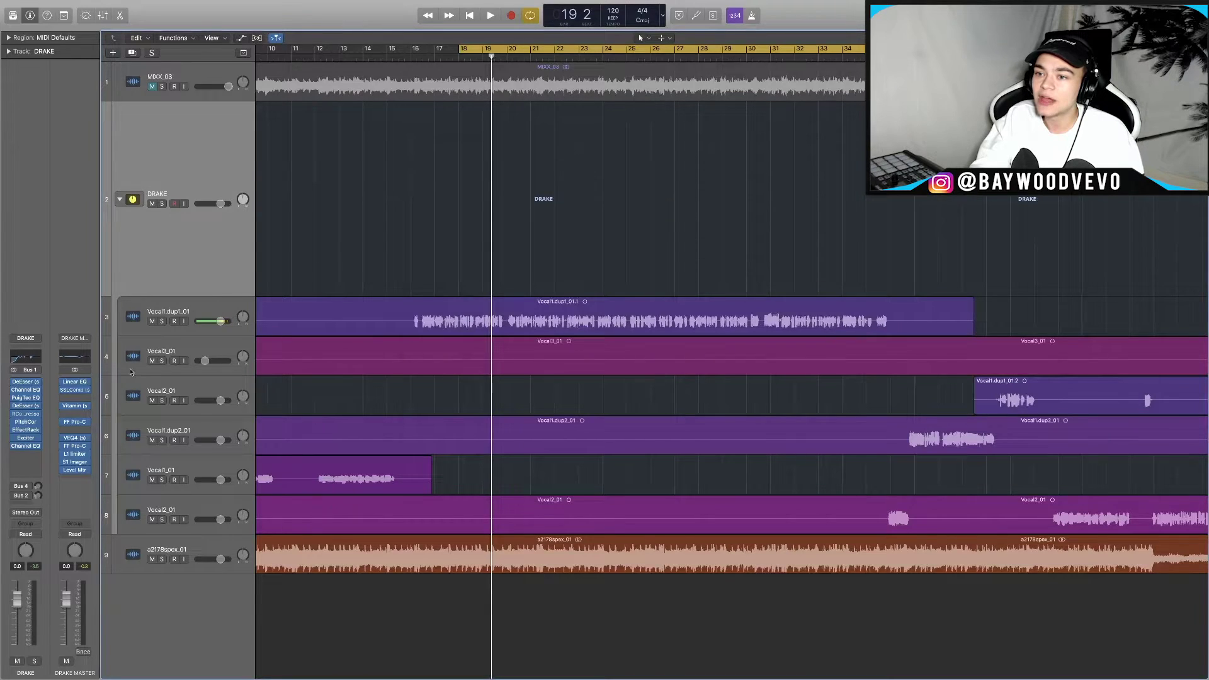
pyautogui.click(210, 311)
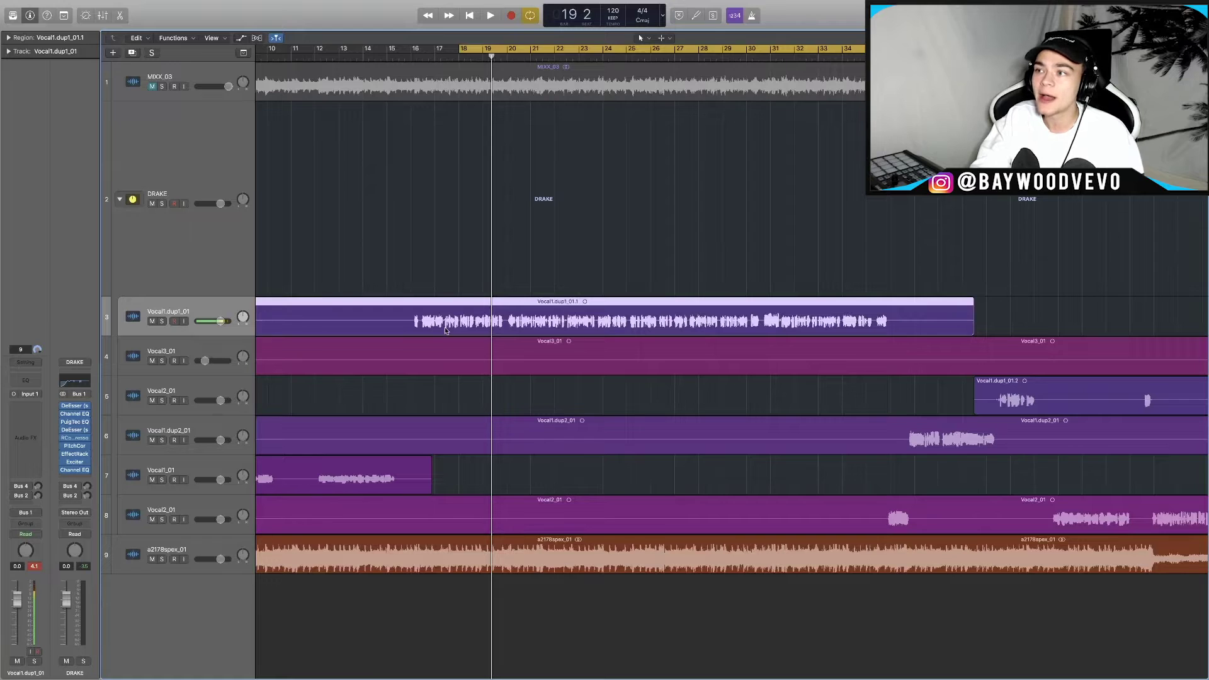
# Zoom out to the whole song and adjust the Aux 4 H-Delay dry/wet mix
pyautogui.press('z')
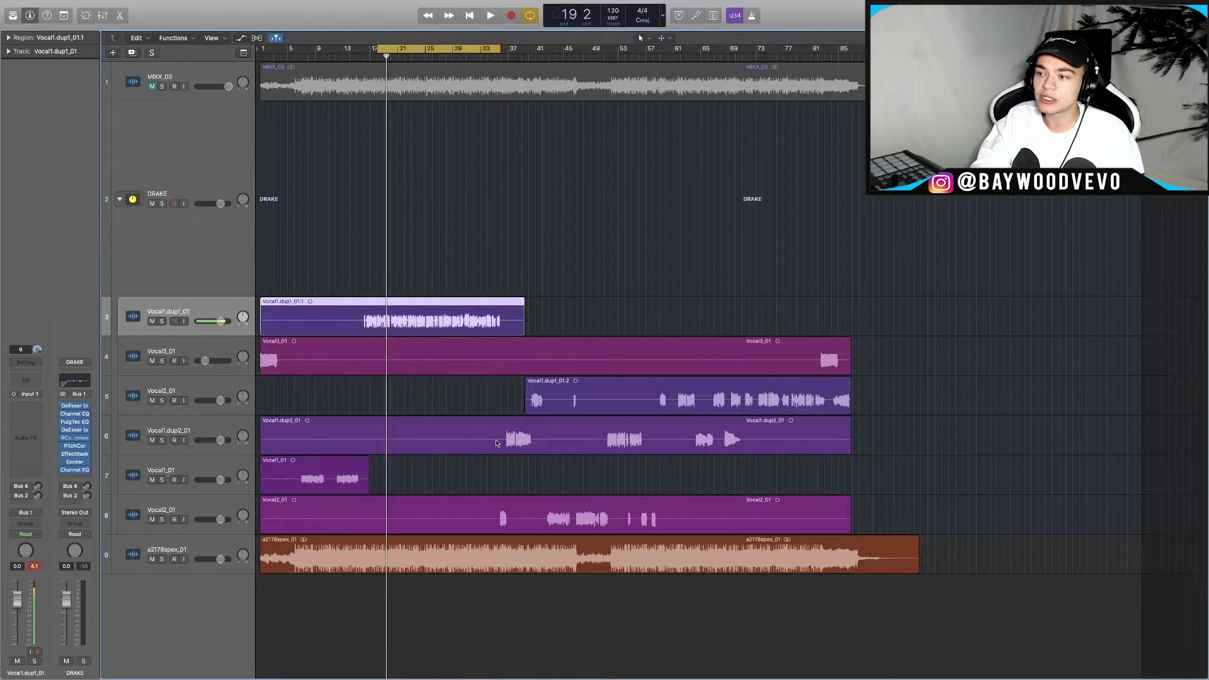
pyautogui.click(496, 443)
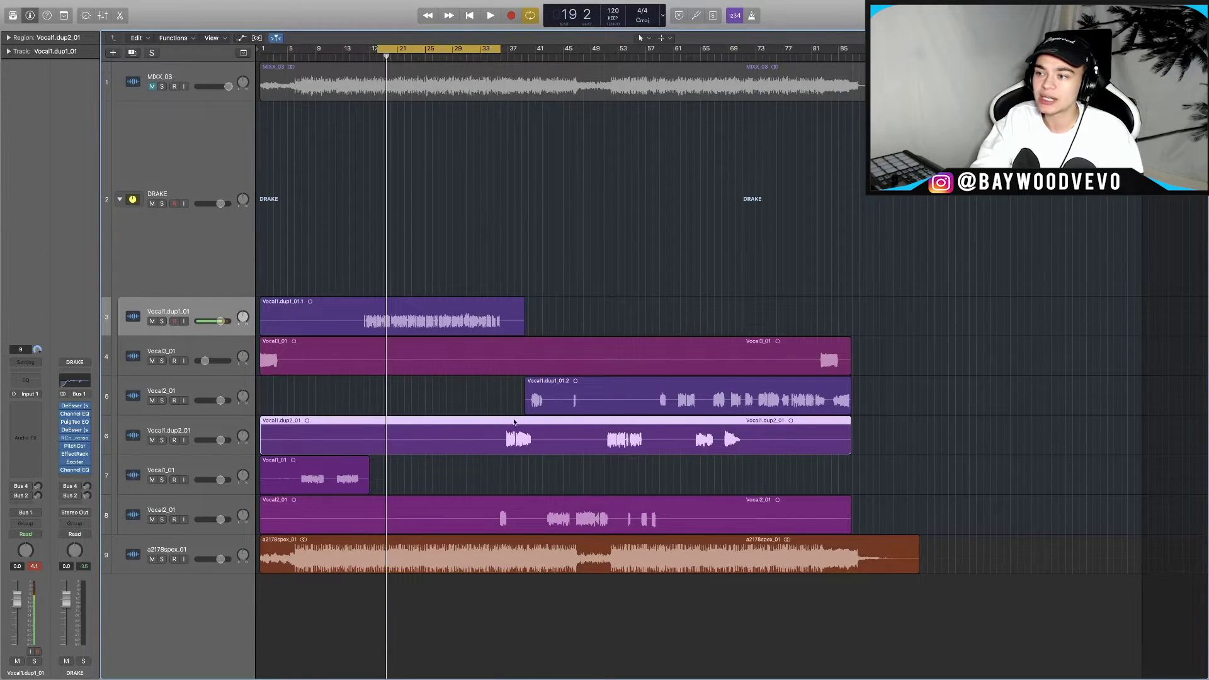
pyautogui.press('super+z')
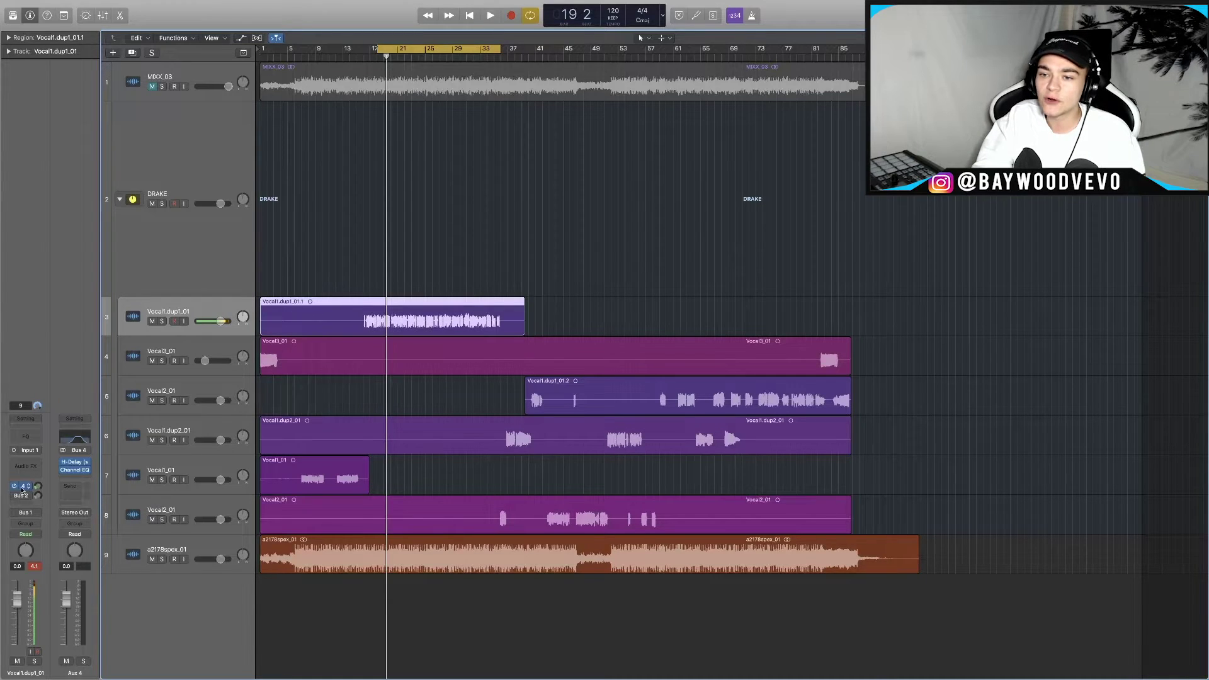
pyautogui.click(74, 463)
pyautogui.moveTo(221, 21); pyautogui.dragTo(735, 264)
pyautogui.moveTo(858, 301); pyautogui.dragTo(867, 305)
# Audition the delay through the 510–3600 Hz Aux 4 EQ, toggling the beat mute, then close both
pyautogui.moveTo(76, 474)
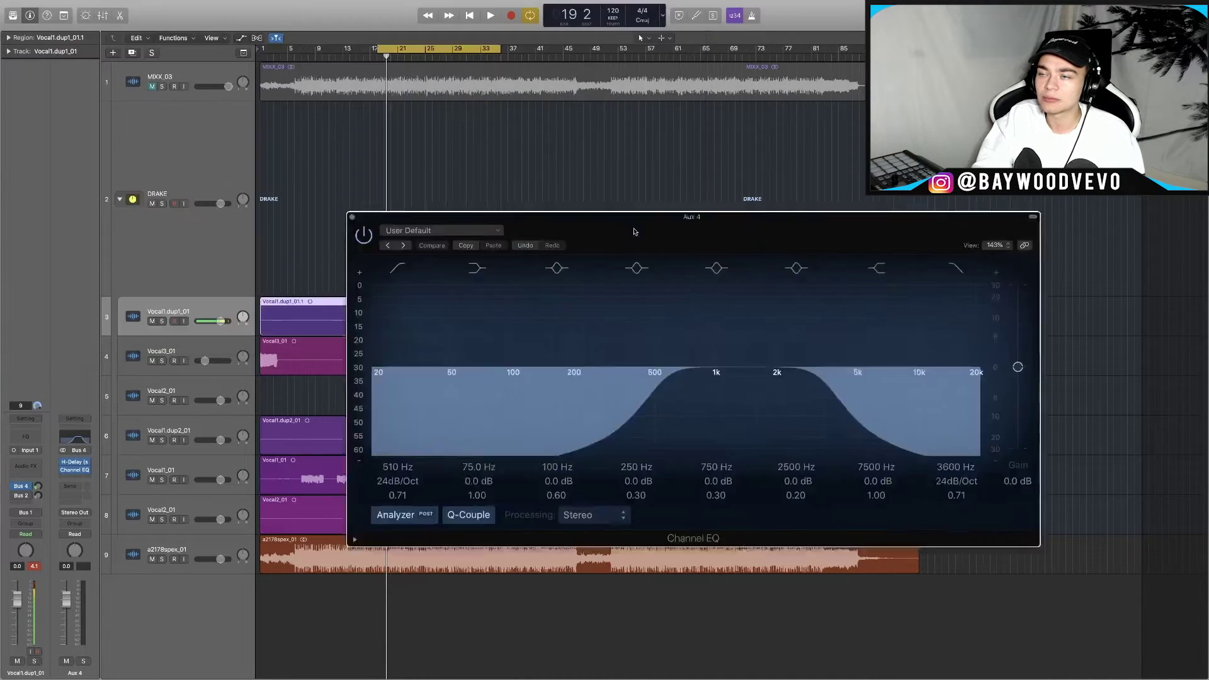
pyautogui.moveTo(634, 232); pyautogui.dragTo(741, 211)
pyautogui.press('space')
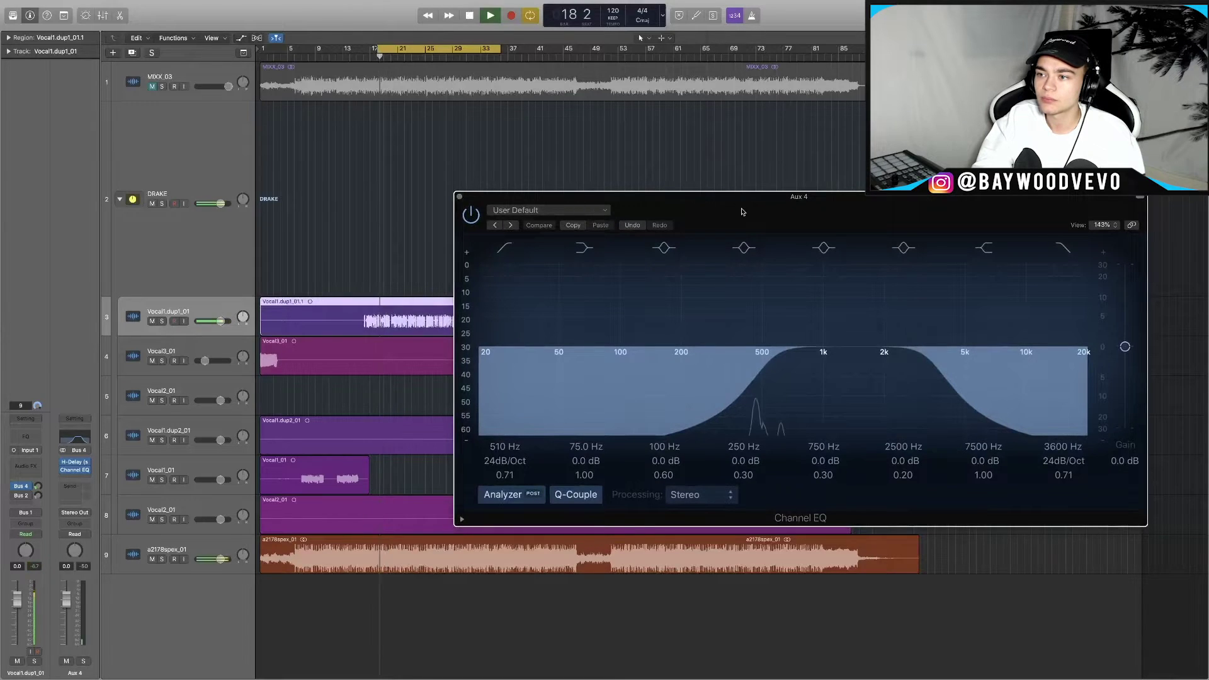
pyautogui.click(153, 559)
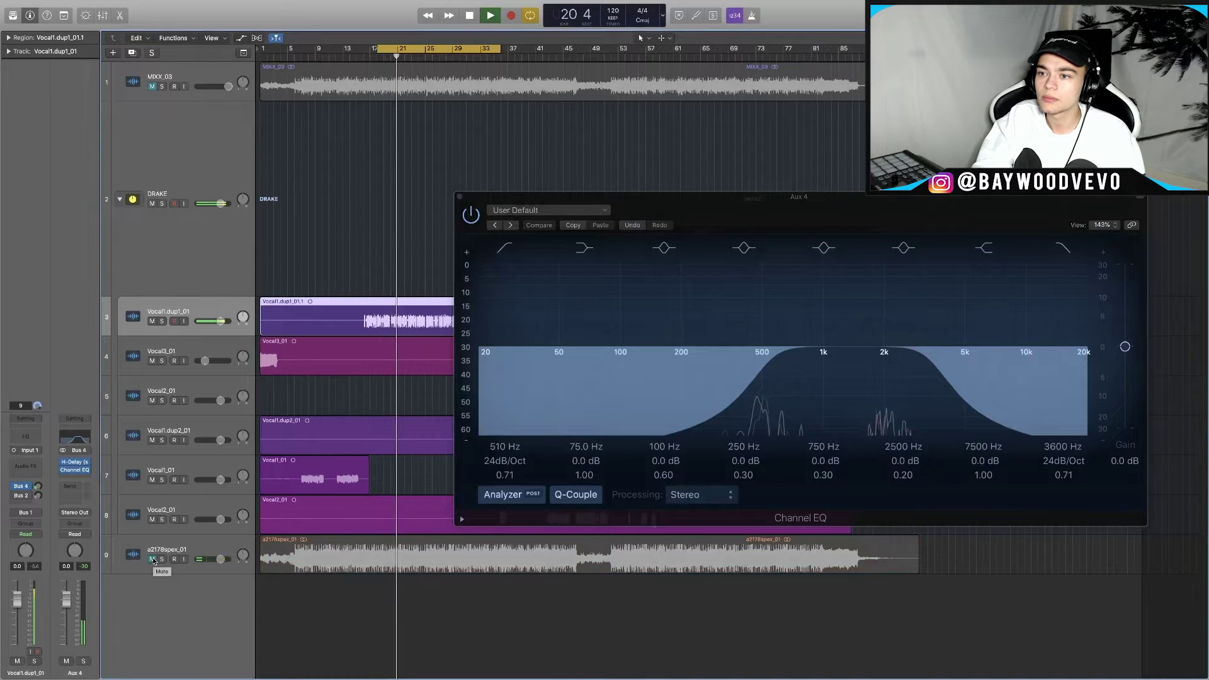
pyautogui.click(152, 560)
pyautogui.click(152, 559)
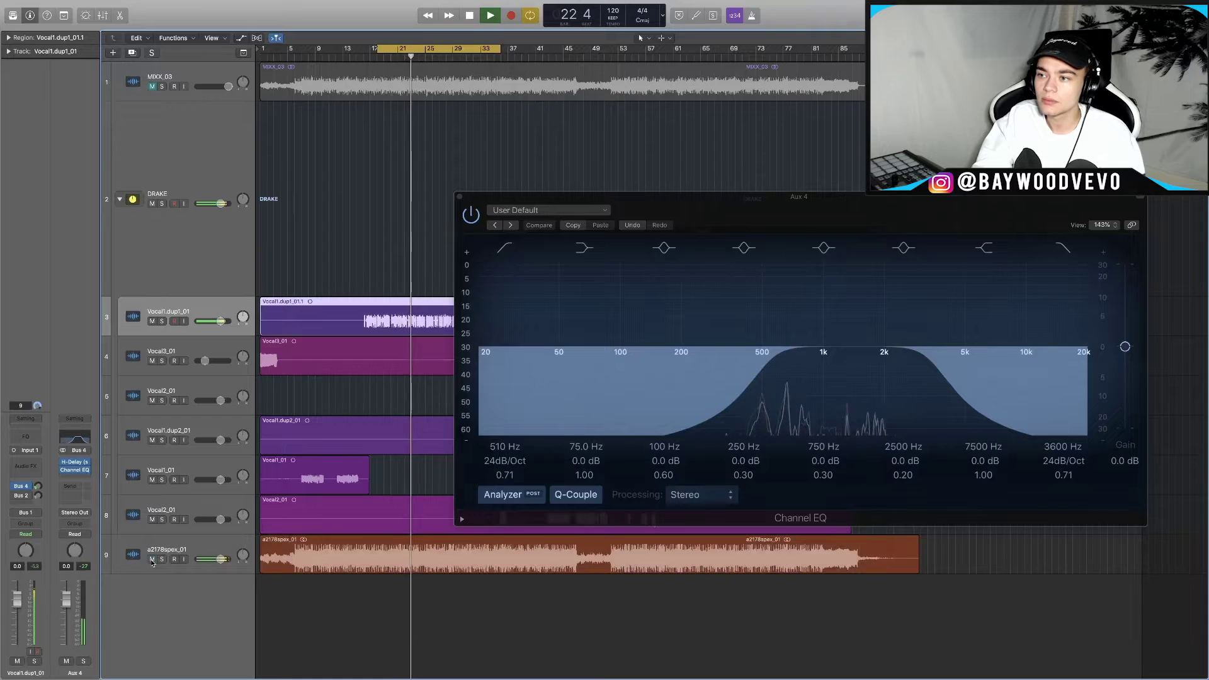
pyautogui.click(459, 197)
pyautogui.click(530, 232)
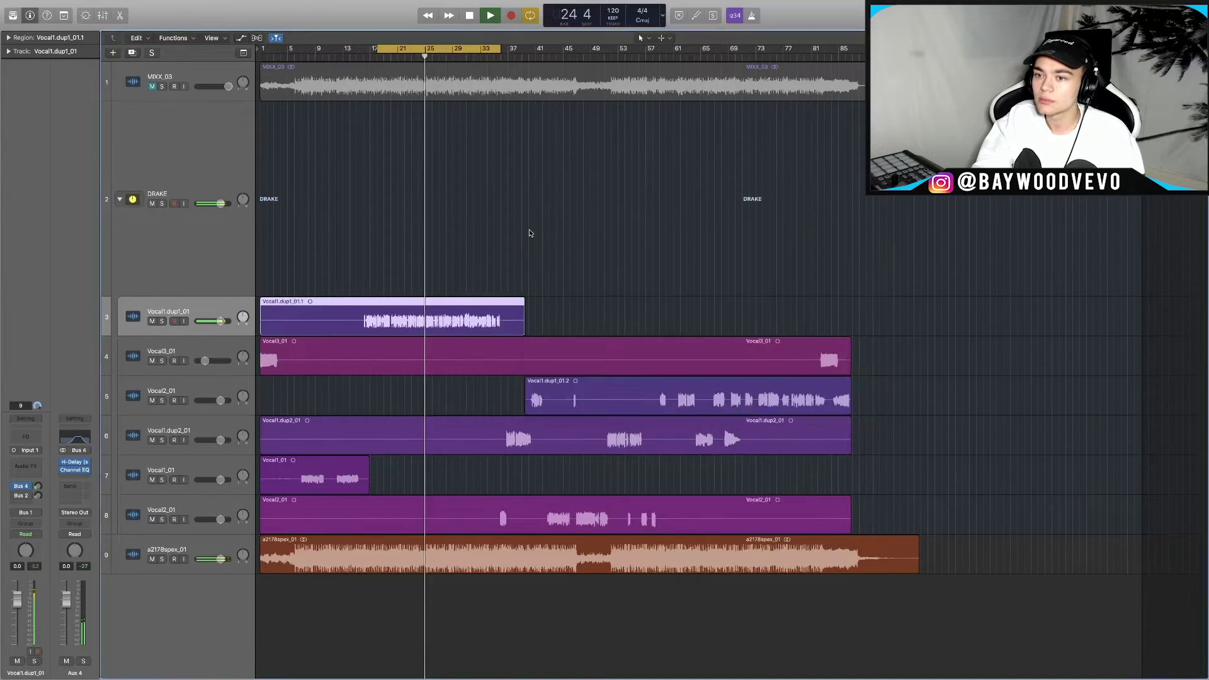
pyautogui.click(22, 496)
pyautogui.press('space')
# Set the Aux 2 ChromaVerb decay to 1.00 s
pyautogui.press('space')
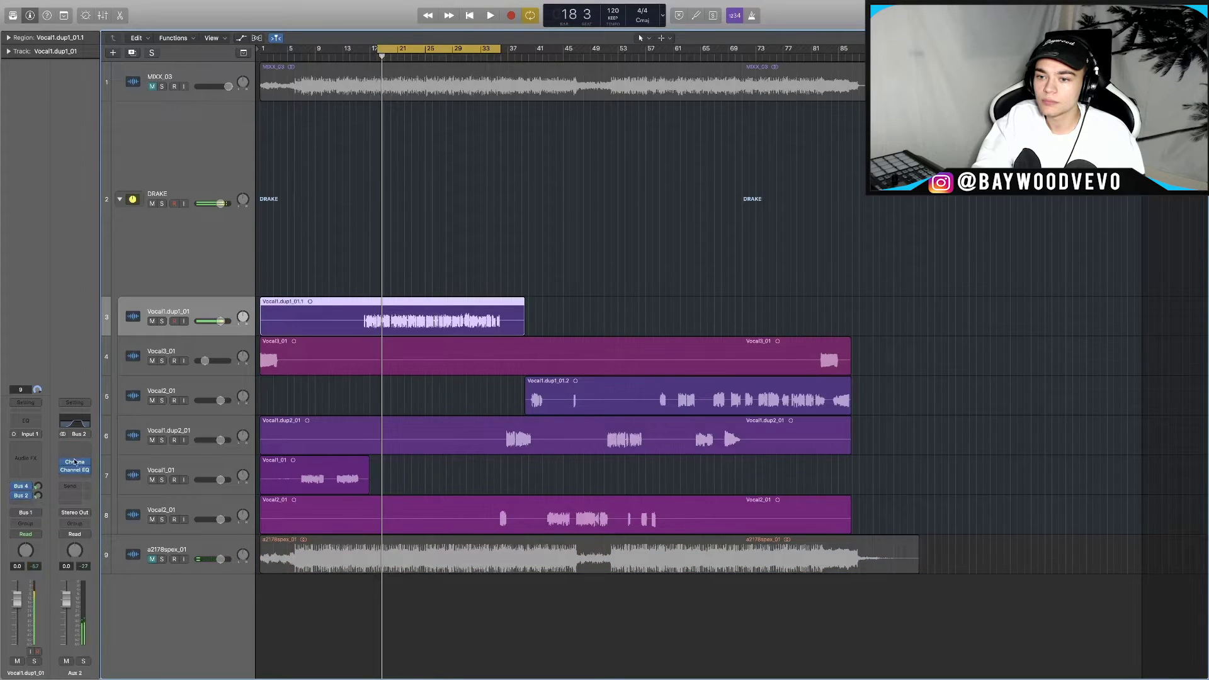
pyautogui.click(74, 461)
pyautogui.moveTo(252, 14); pyautogui.dragTo(602, 117)
pyautogui.press('space')
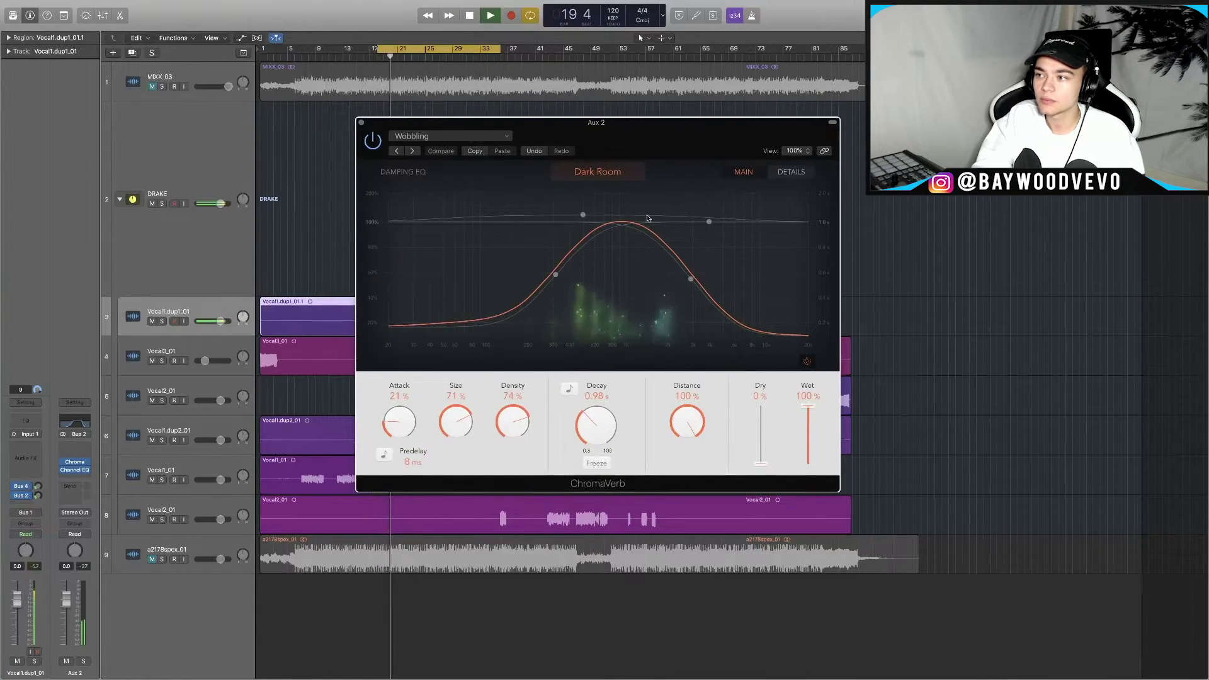
pyautogui.press('space')
pyautogui.moveTo(594, 429); pyautogui.dragTo(594, 426)
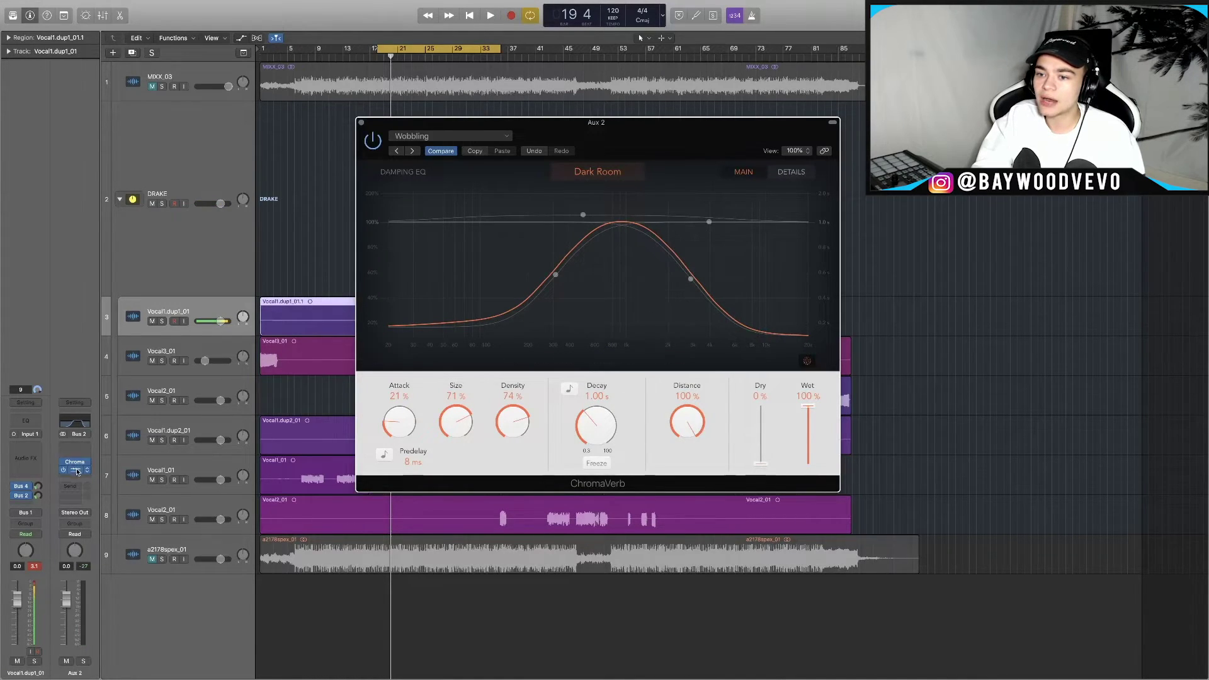
# Lower the Aux 2 Channel EQ high cut to 3150 Hz
pyautogui.click(75, 470)
pyautogui.moveTo(480, 210); pyautogui.dragTo(466, 210)
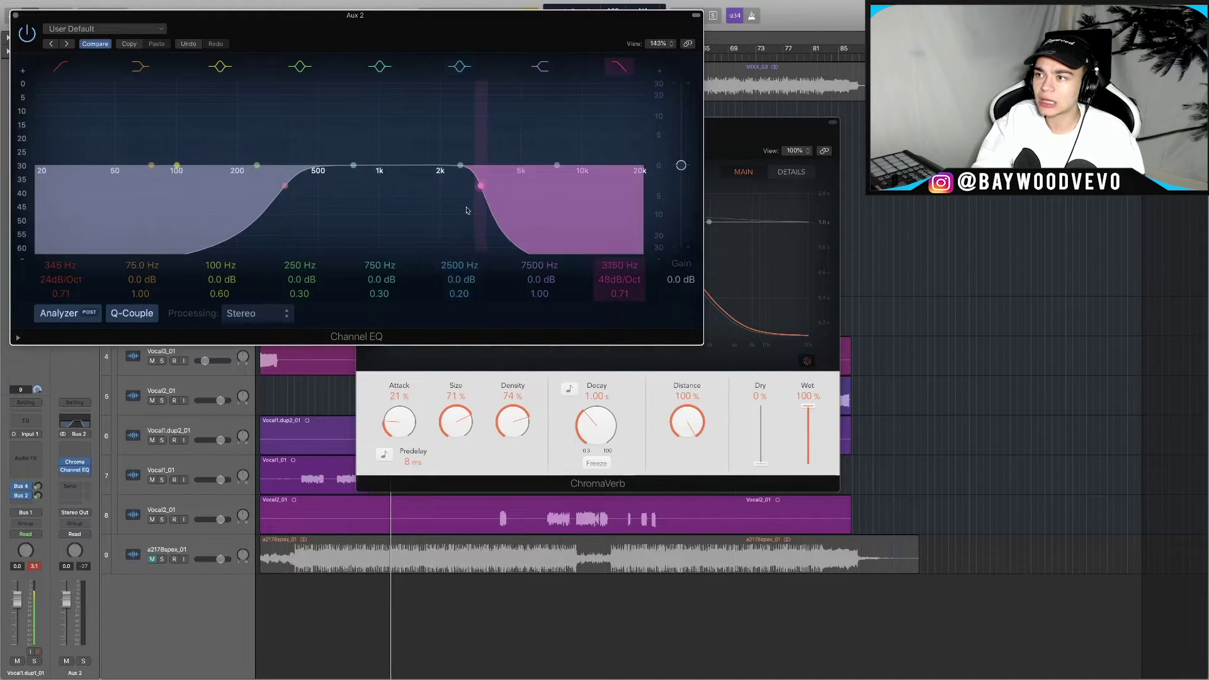
pyautogui.moveTo(19, 19); pyautogui.dragTo(424, 178)
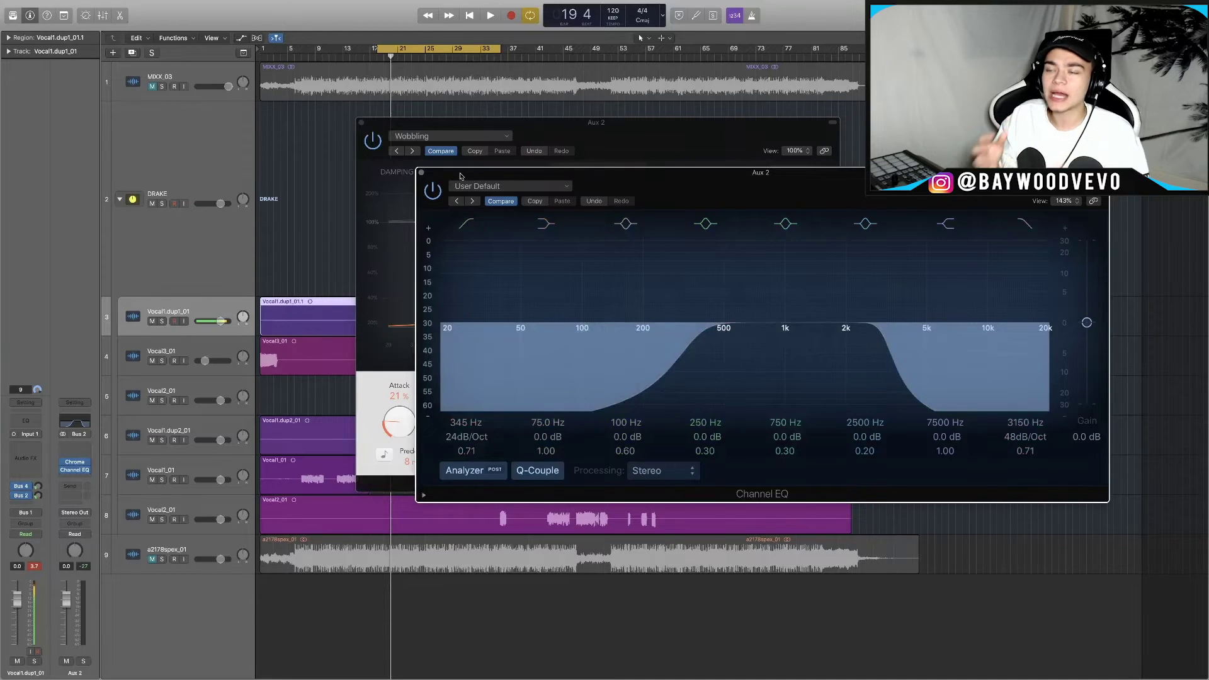
pyautogui.click(422, 174)
# Confirm the ChromaVerb room type is Dark Room, then close the reverb window
pyautogui.moveTo(621, 133); pyautogui.dragTo(603, 134)
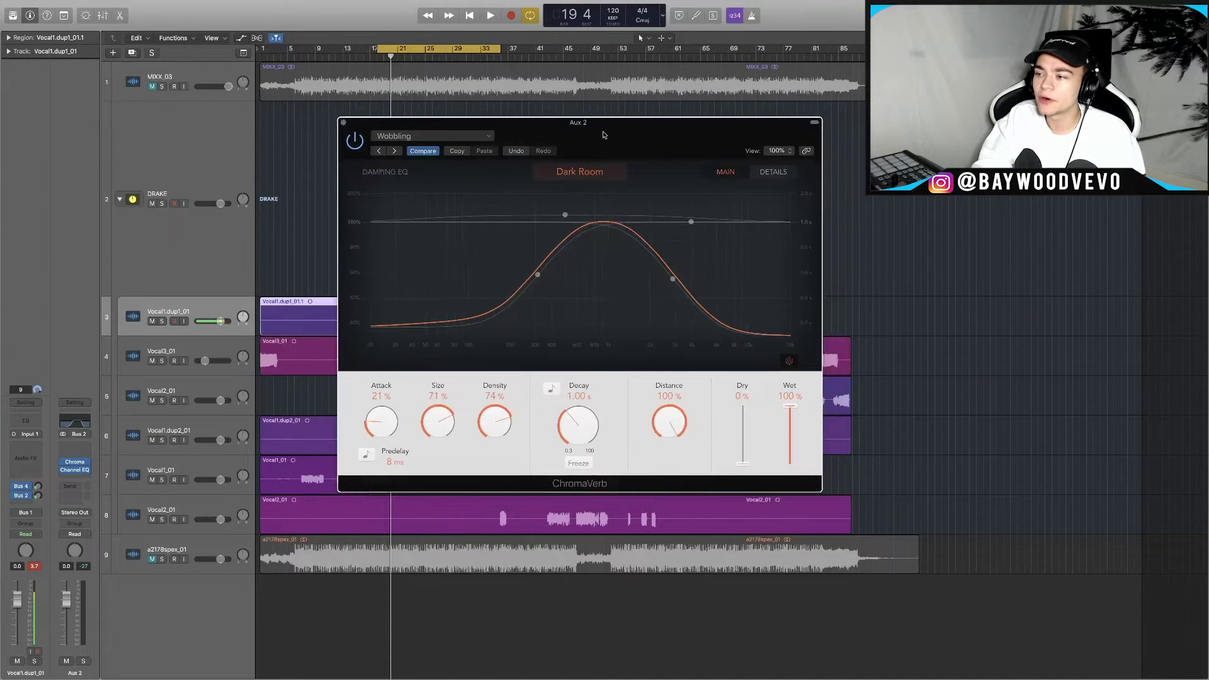
pyautogui.click(575, 175)
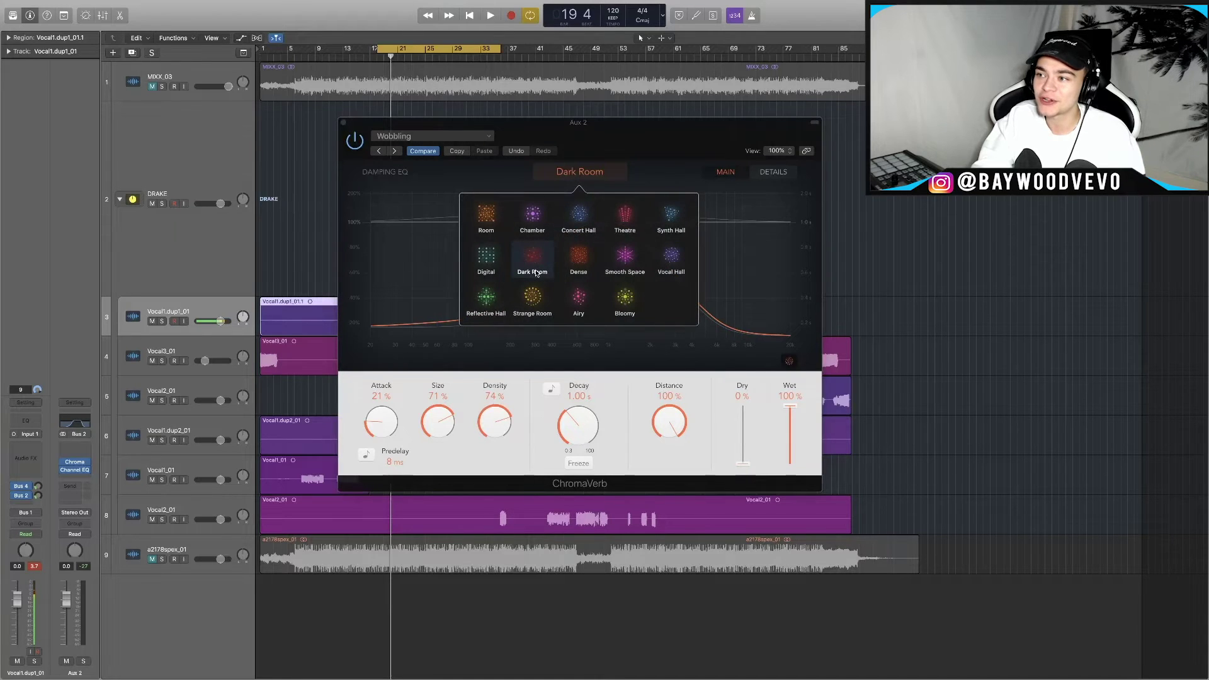
pyautogui.moveTo(382, 138); pyautogui.dragTo(491, 152)
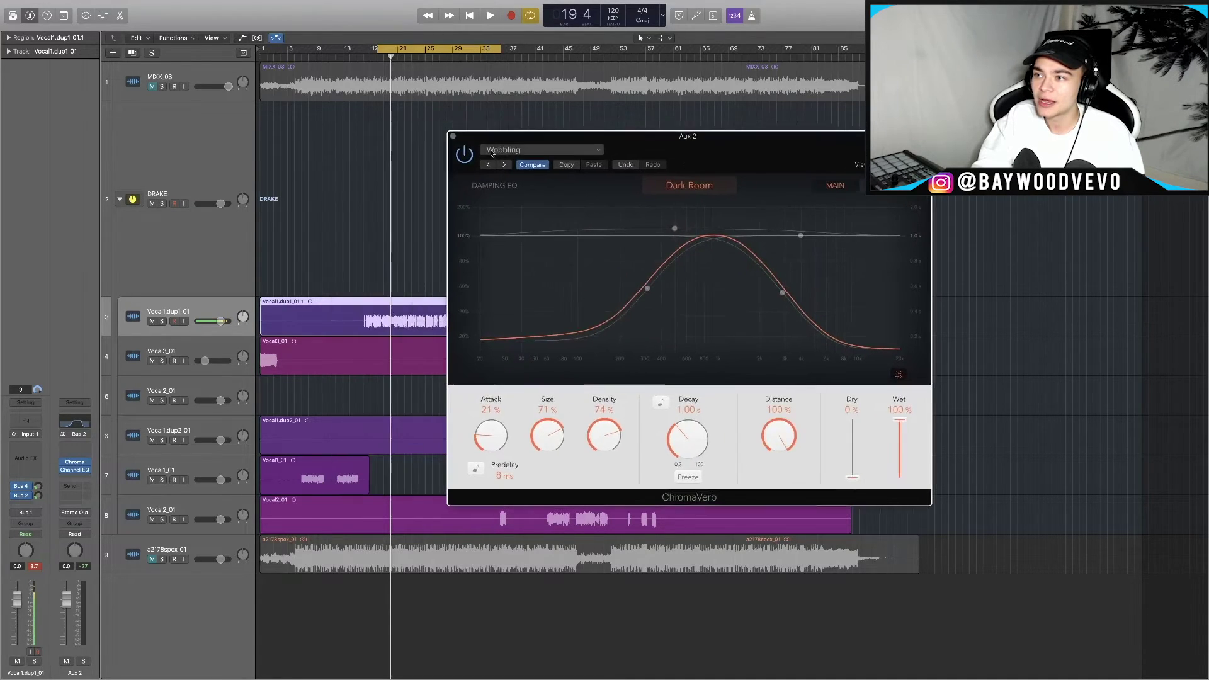
pyautogui.click(453, 137)
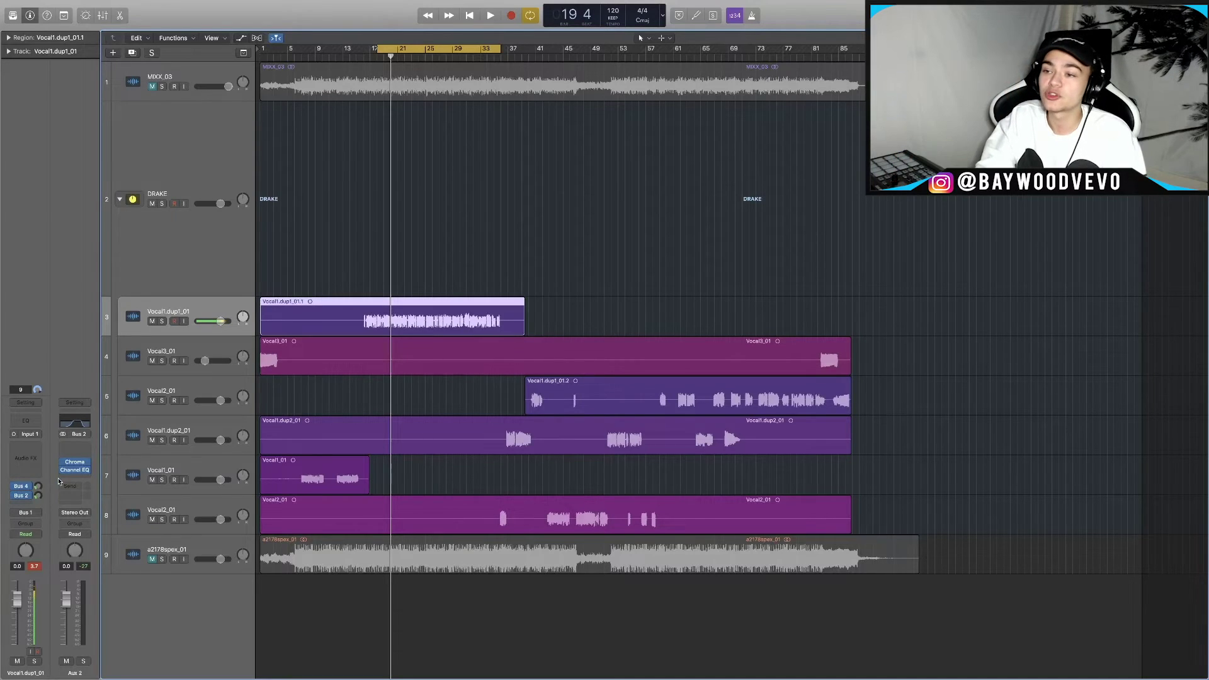
# Play back the vocals with the delay and reverb sends, then select the DRAKE track
pyautogui.press('space')
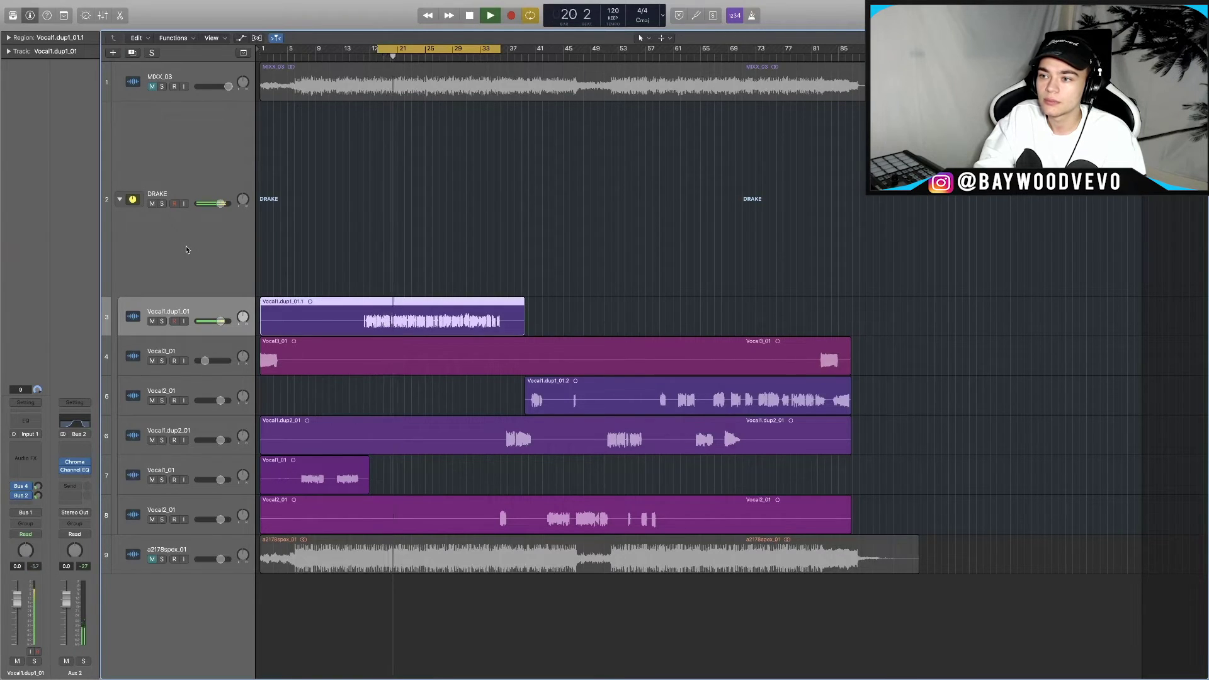
pyautogui.press('space')
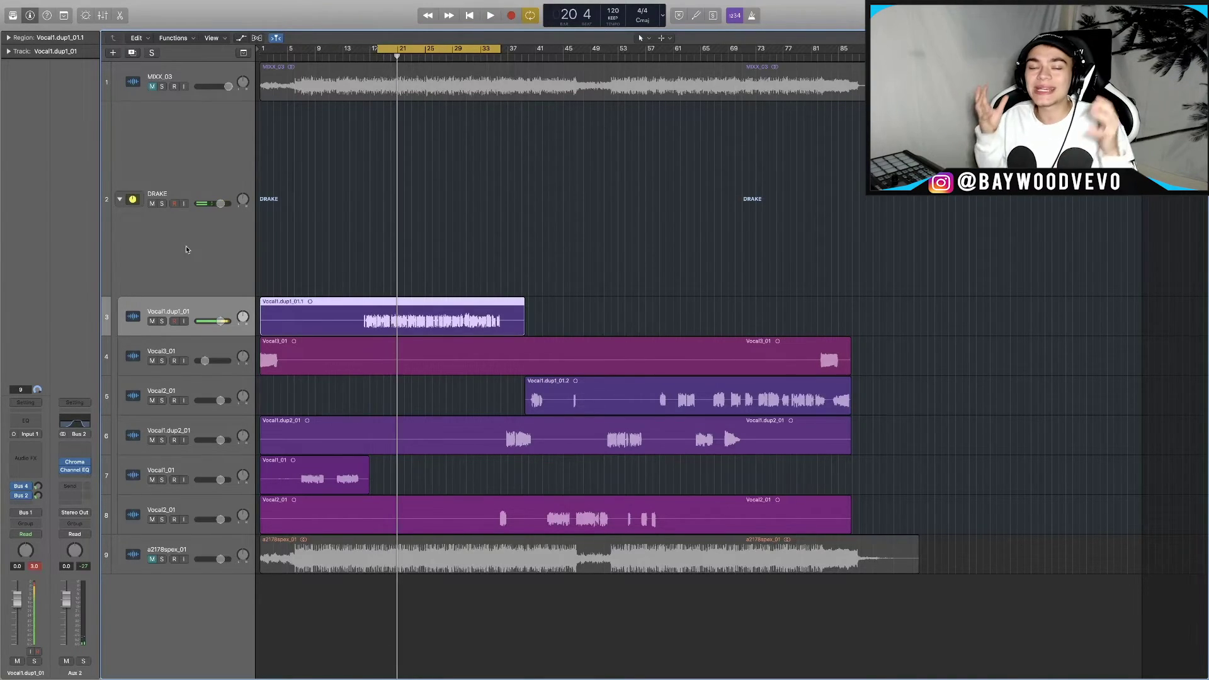
pyautogui.click(187, 249)
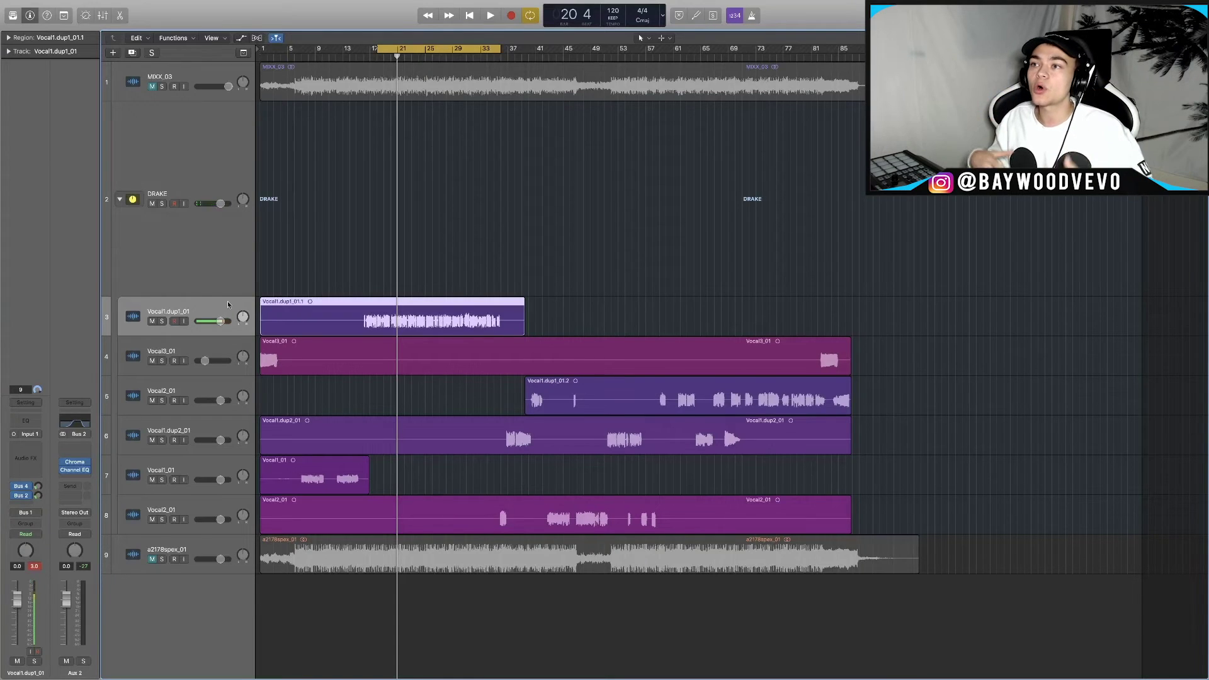